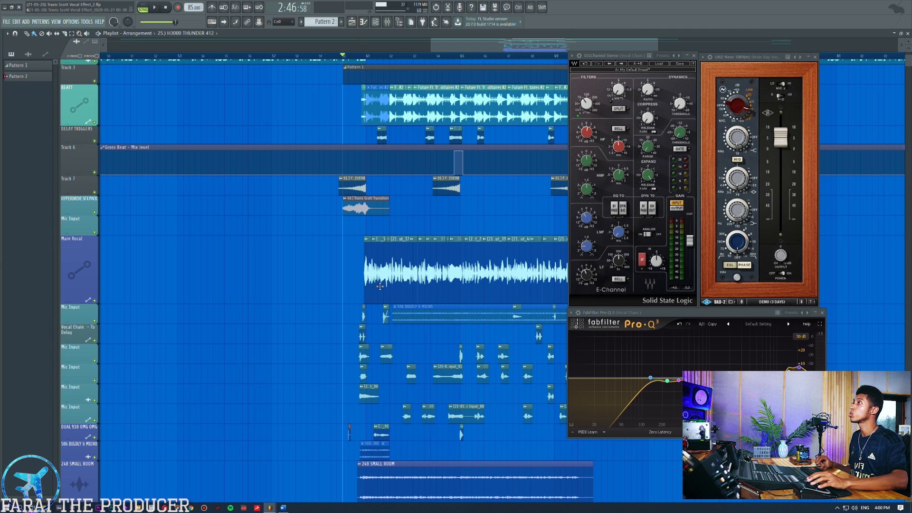
Step: Move the UAD Neve 1084, SSLChannel and Pro-Q 3 windows aside to uncover the vocal clips in the playlist
ctrl+click(92, 278)
ctrl+click(208, 298)
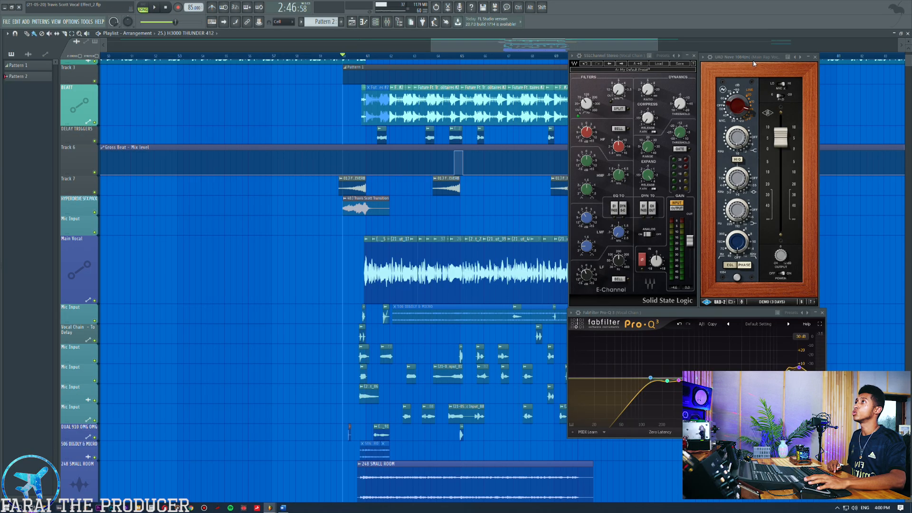
drag(746, 60, 788, 61)
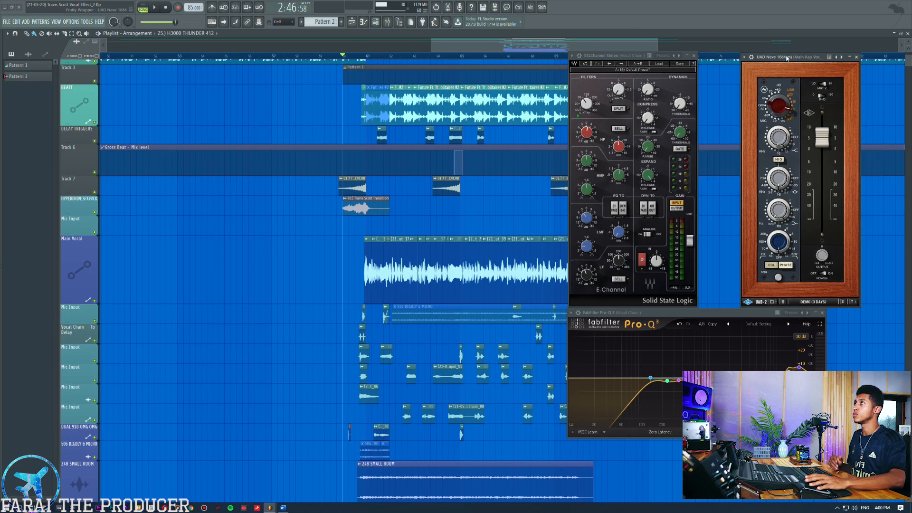
drag(618, 55, 659, 57)
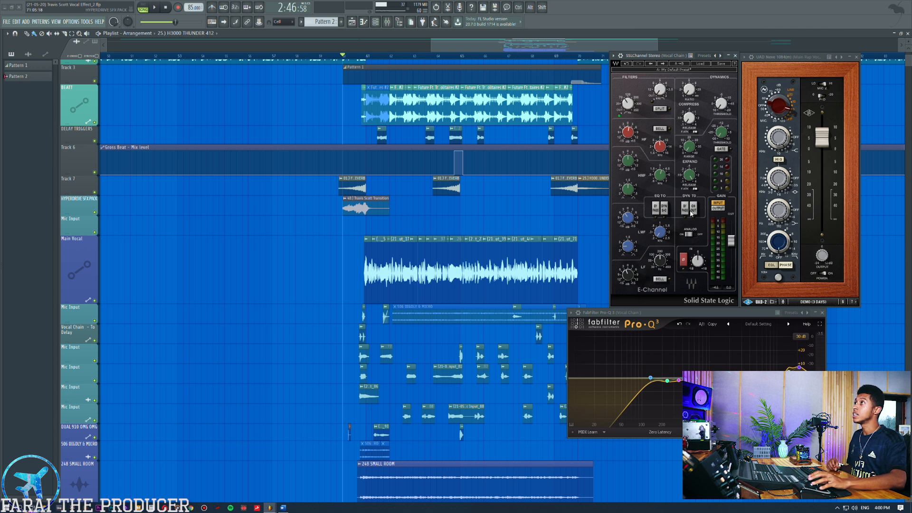
drag(617, 313, 652, 312)
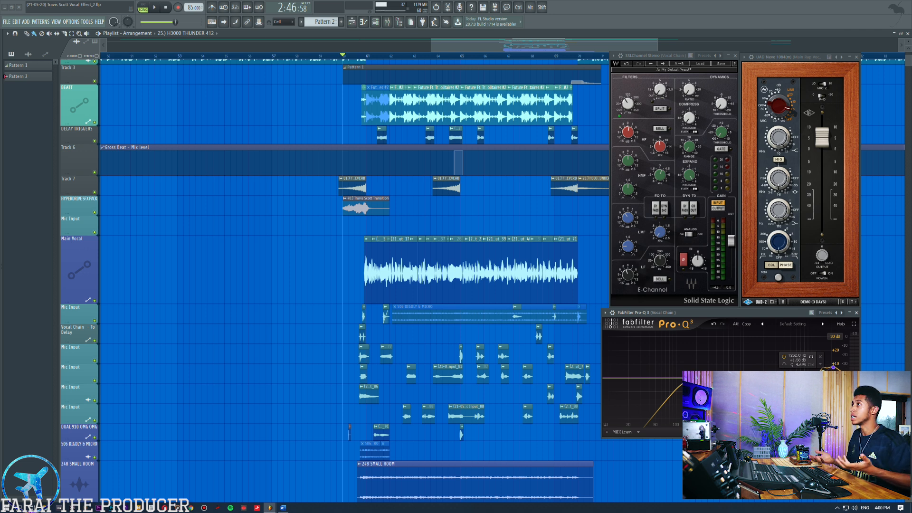
Step: Play the arrangement from the playhead to hear the beat together with the main vocal
scroll(311, 100, up, 3)
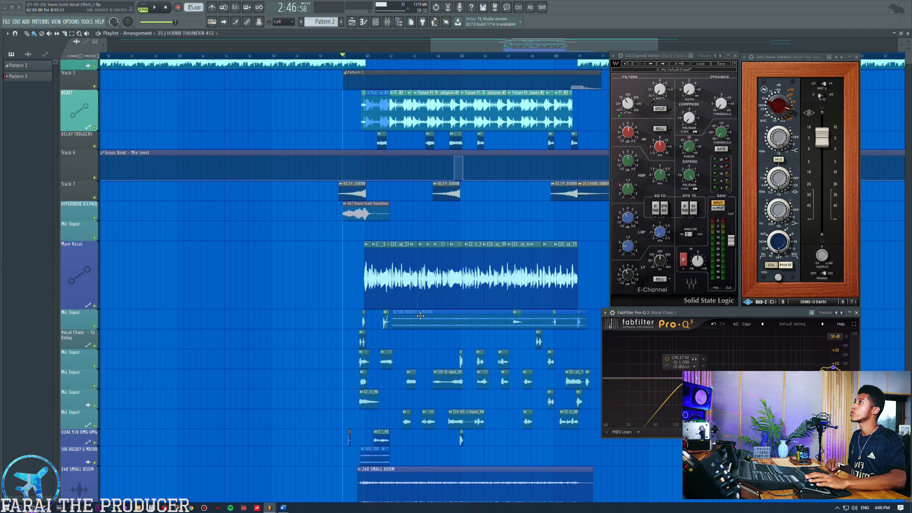
drag(373, 101, 396, 112)
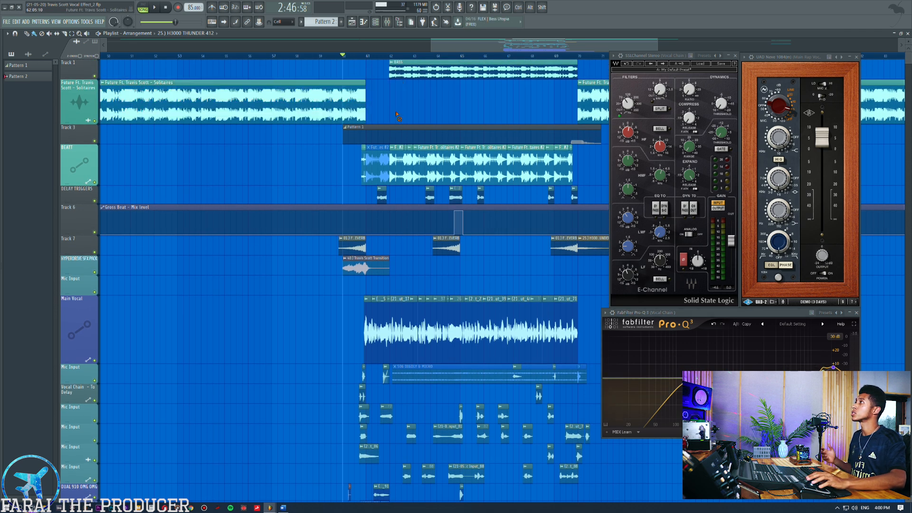
drag(360, 324, 456, 336)
click(458, 337)
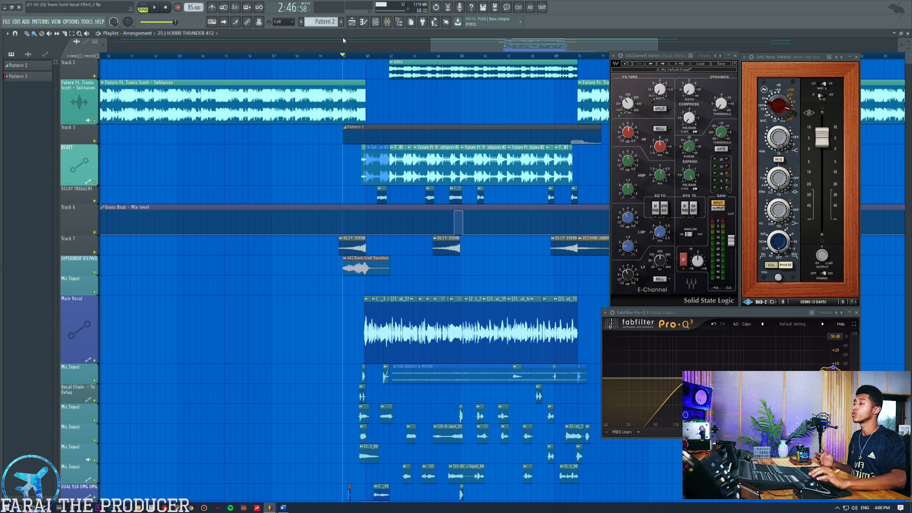
key(space)
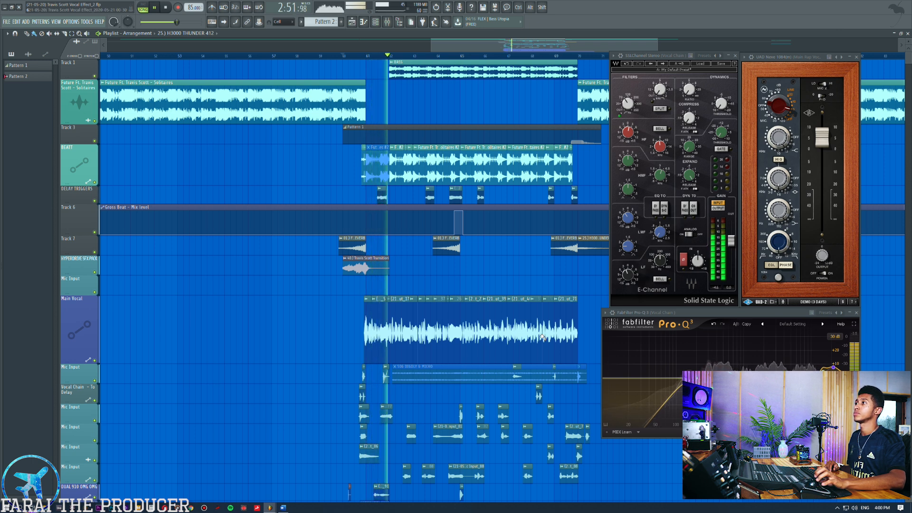
Step: Show the mixer, close the Pro-Q 3, UAD Neve 1084 and SSLChannel windows, and stop playback
click(387, 21)
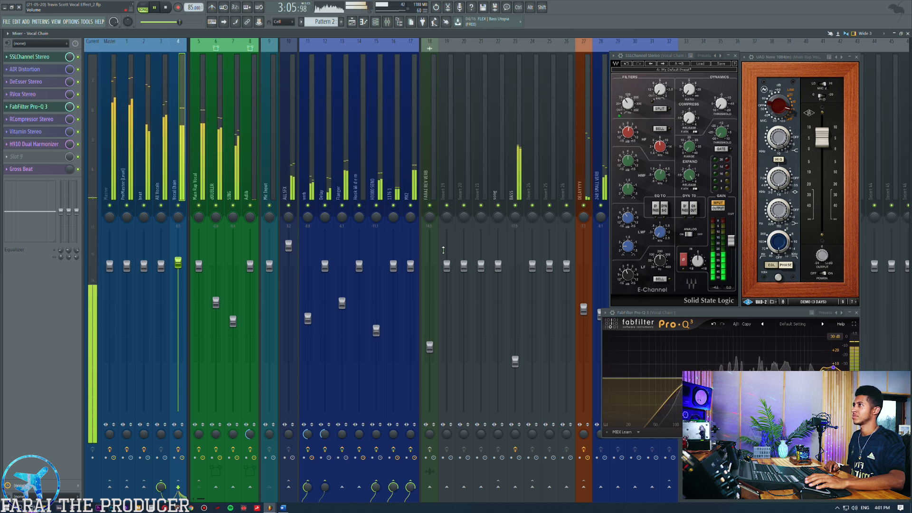
click(857, 312)
click(856, 57)
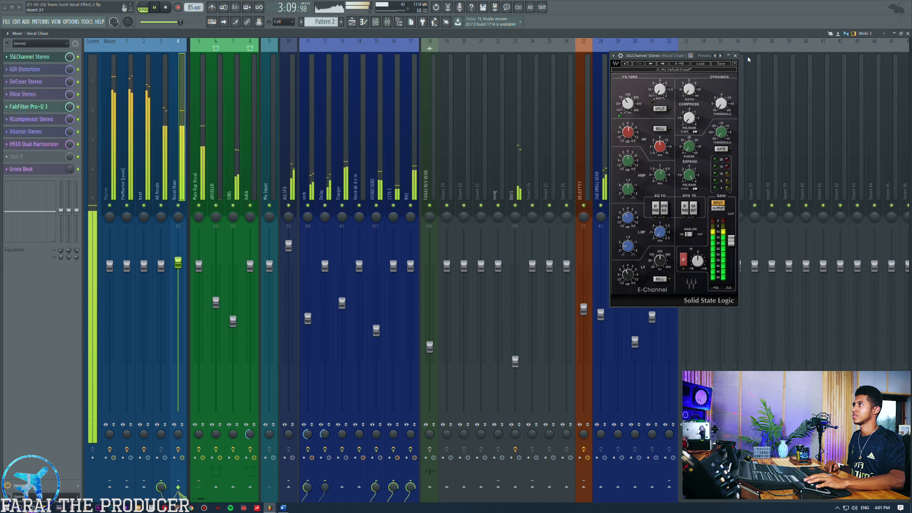
click(735, 56)
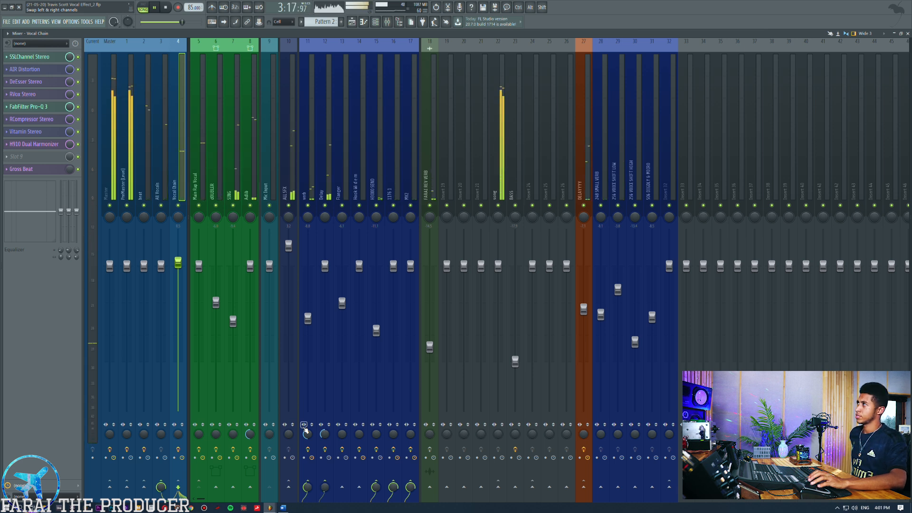
key(space)
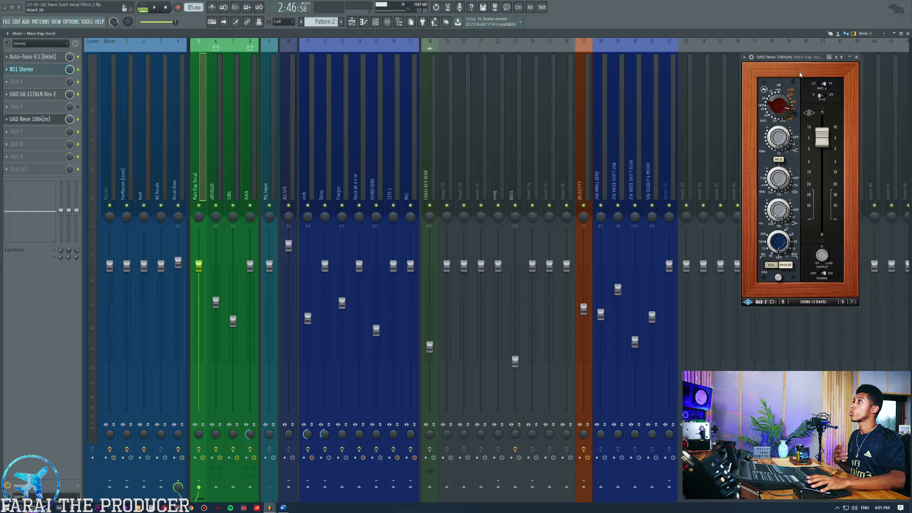
Step: Place the Main Rap Vocal track's UAD Neve 1084 window over the middle of the mixer and check the UAD UA 1176LN
drag(798, 55, 502, 105)
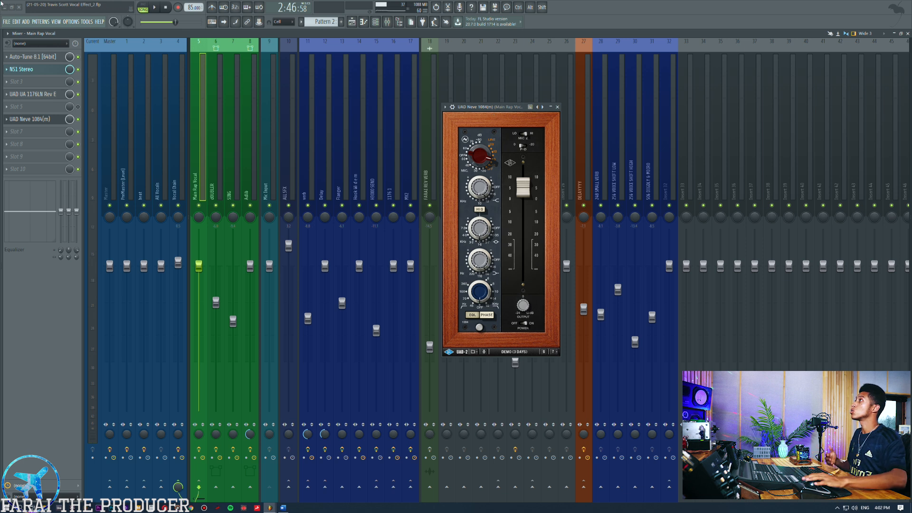
click(37, 95)
click(37, 95)
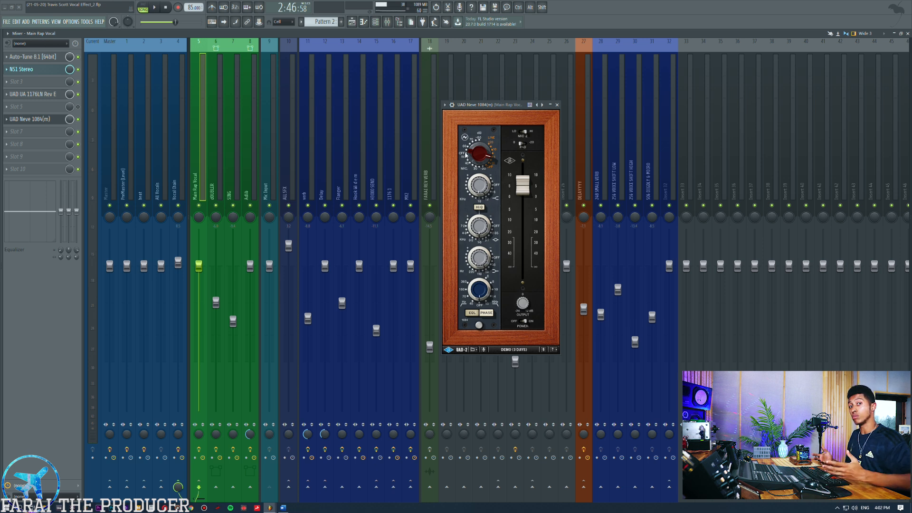
Step: Load the Airwindows Channel7 plugin into slot 7 of the Main Rap Vocal track and try its Drive control
click(37, 132)
mouse_move(157, 182)
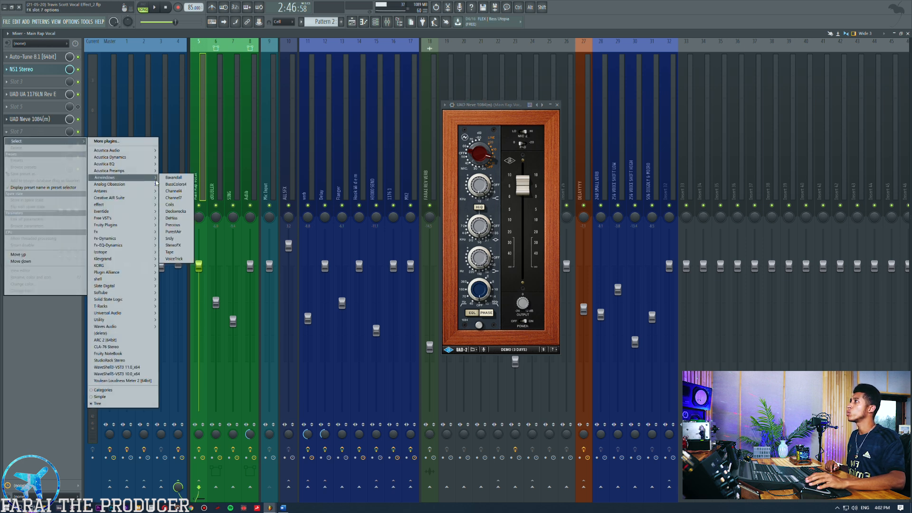
click(174, 198)
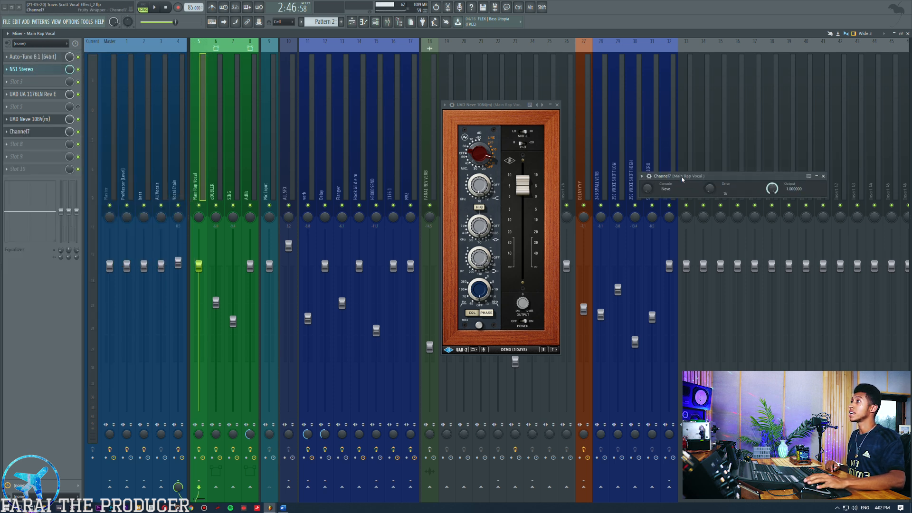
drag(682, 179, 613, 179)
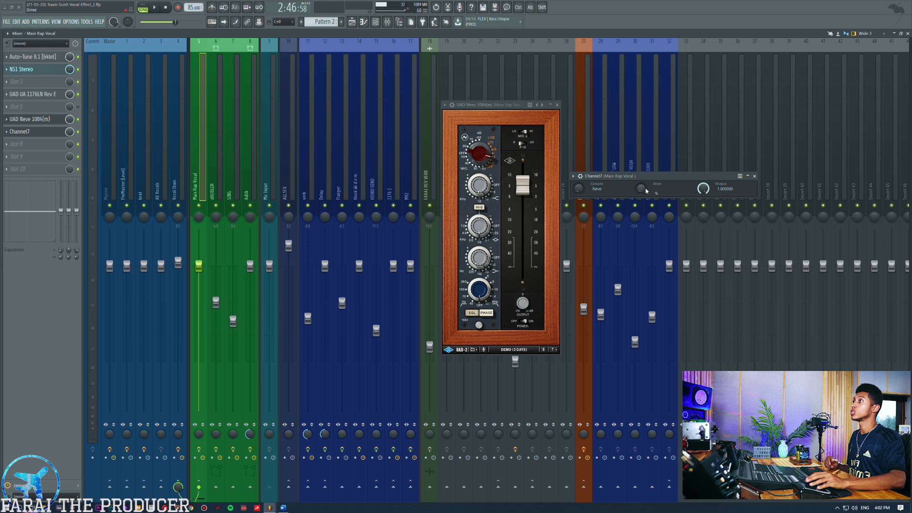
drag(640, 189, 645, 194)
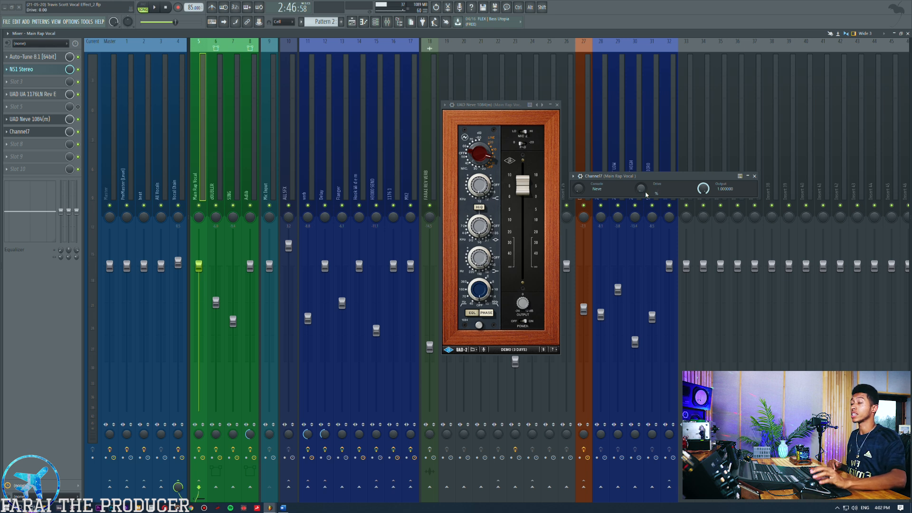
Step: Delete Channel7 from slot 7 of the Main Rap Vocal track
click(35, 119)
click(36, 119)
right_click(10, 132)
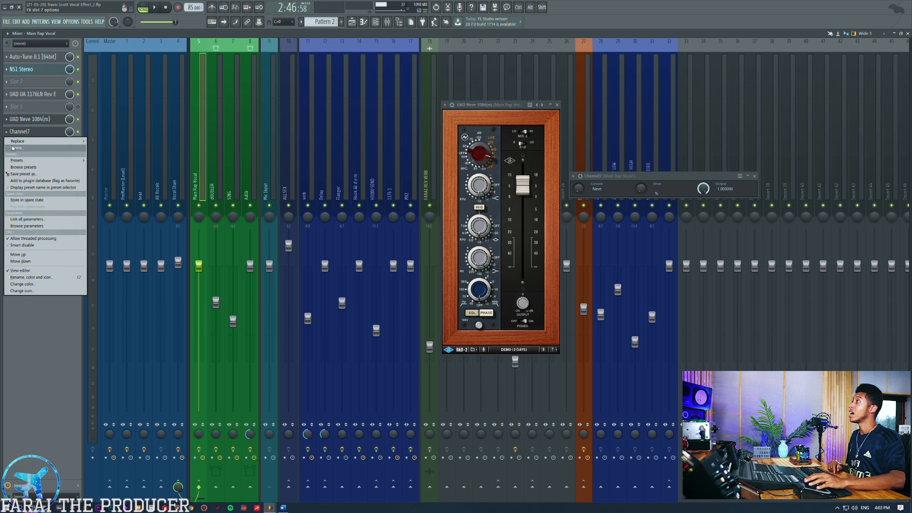
click(28, 147)
Step: Load Analog Obsession's TRANSATURE into slot 7 and try its input, output and oversampling controls
click(38, 132)
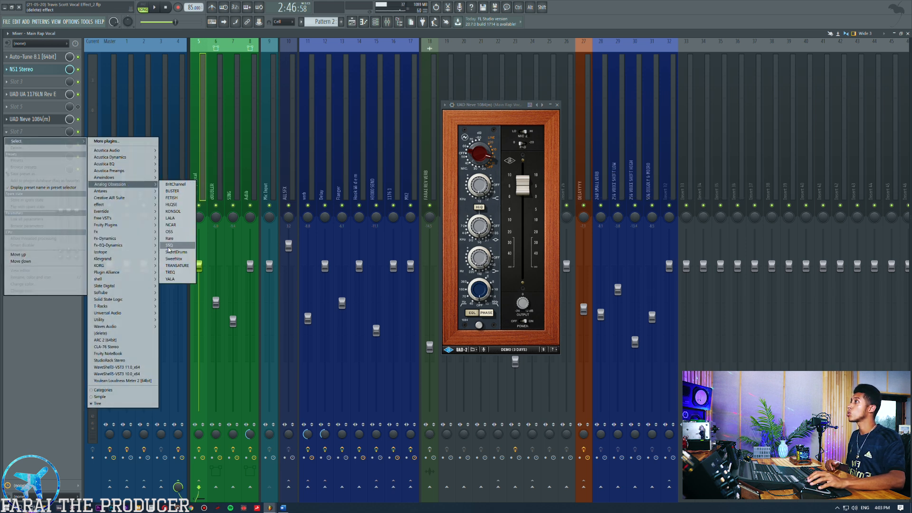
click(173, 268)
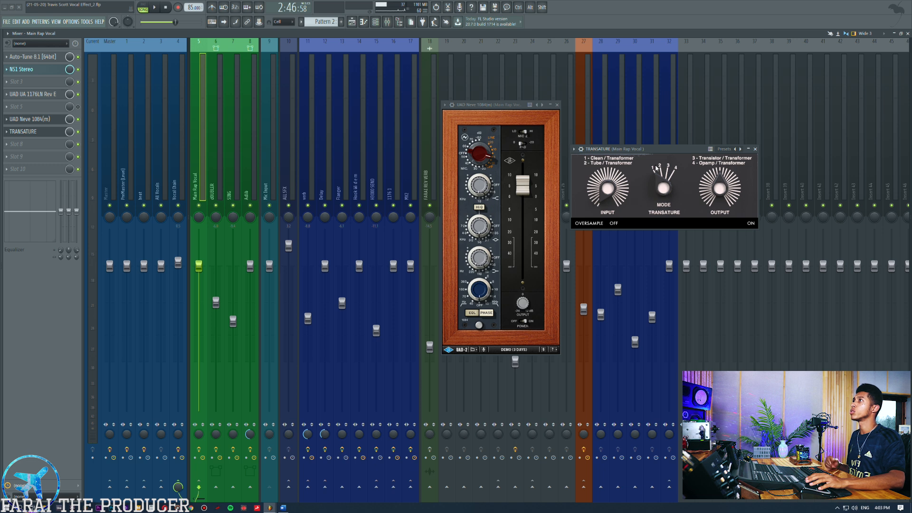
mouse_move(601, 185)
mouse_down()
mouse_move(572, 79)
mouse_move(609, 185)
mouse_up()
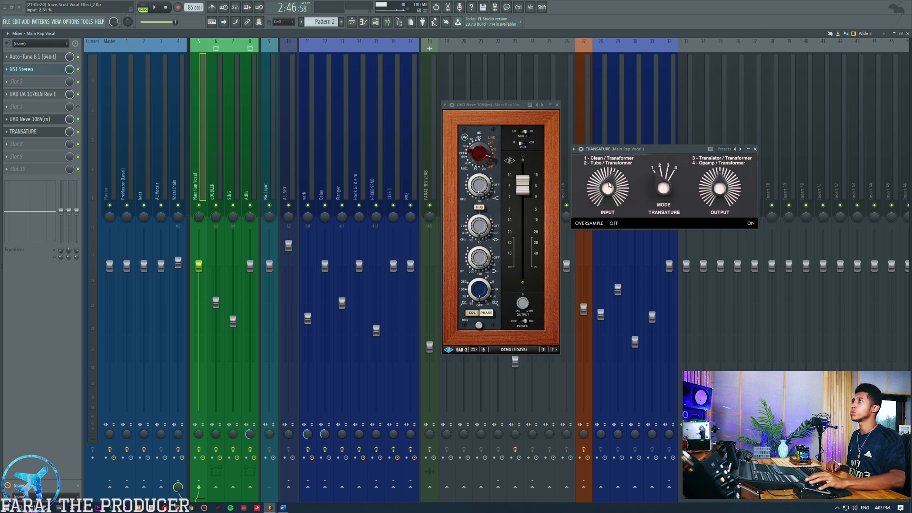
drag(723, 193, 722, 181)
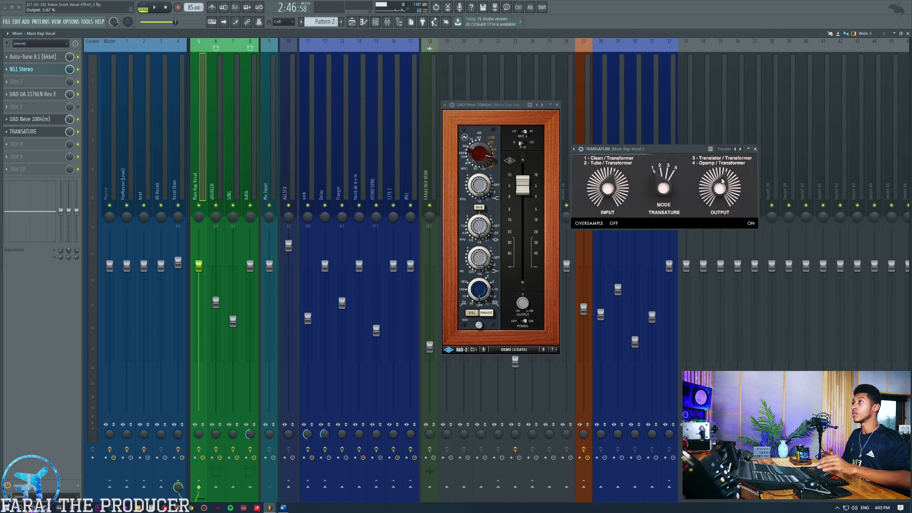
click(613, 223)
click(613, 223)
Step: Delete TRANSATURE from slot 7 and close the UAD Neve 1084 window
right_click(13, 133)
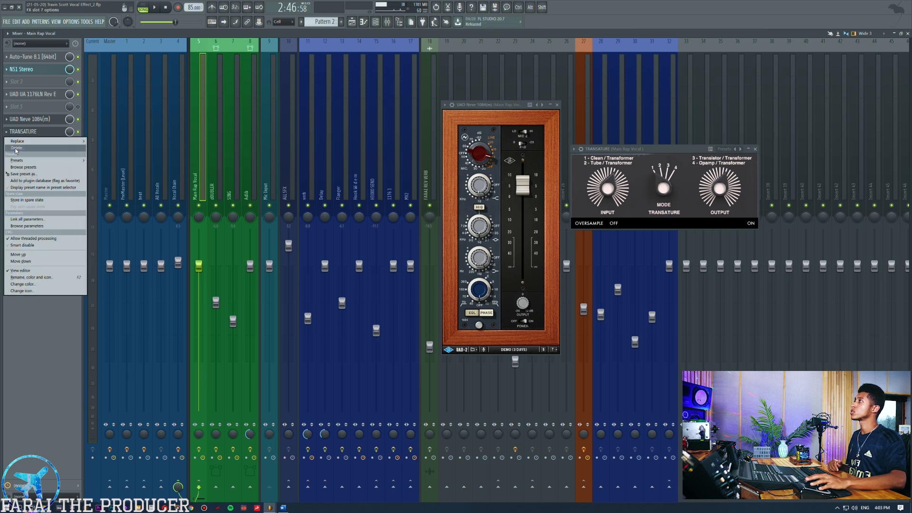
click(16, 148)
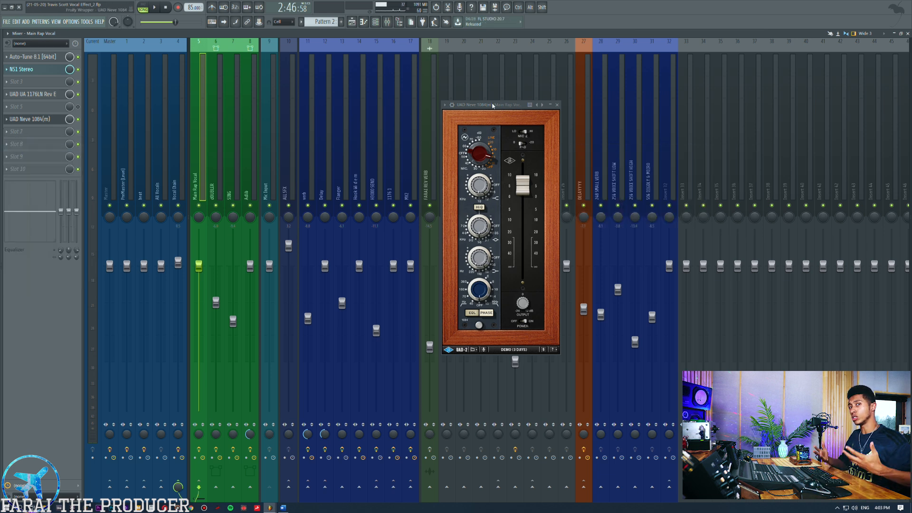
click(29, 119)
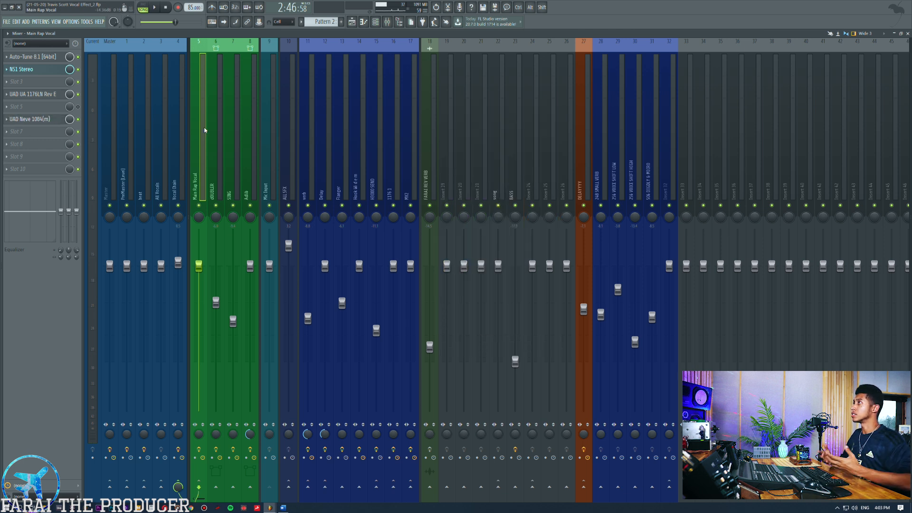
Step: Select the Vocal Chain mixer track and place its SSLChannel Stereo window over the middle of the mixer
click(174, 122)
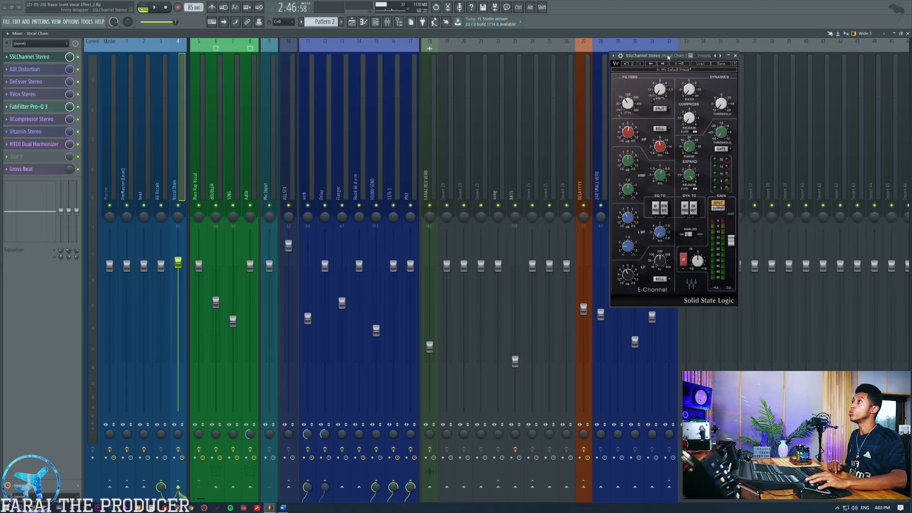
drag(667, 58, 512, 76)
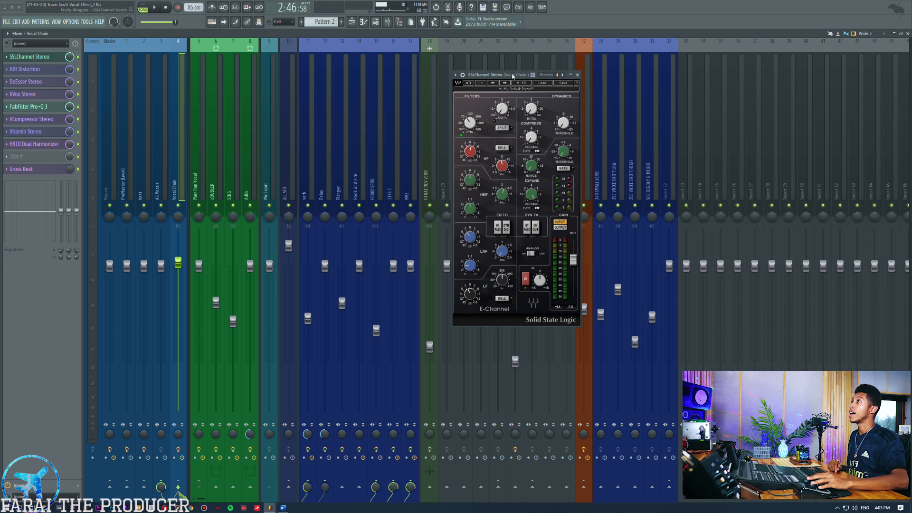
drag(511, 76, 484, 80)
Step: Check the UAD Neve 1084 on the Main Rap Vocal track again
click(200, 124)
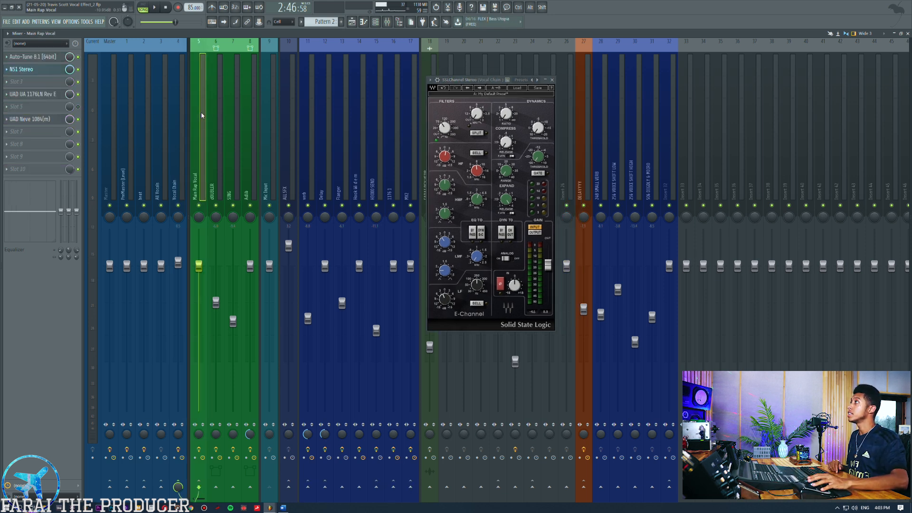
click(37, 120)
click(37, 119)
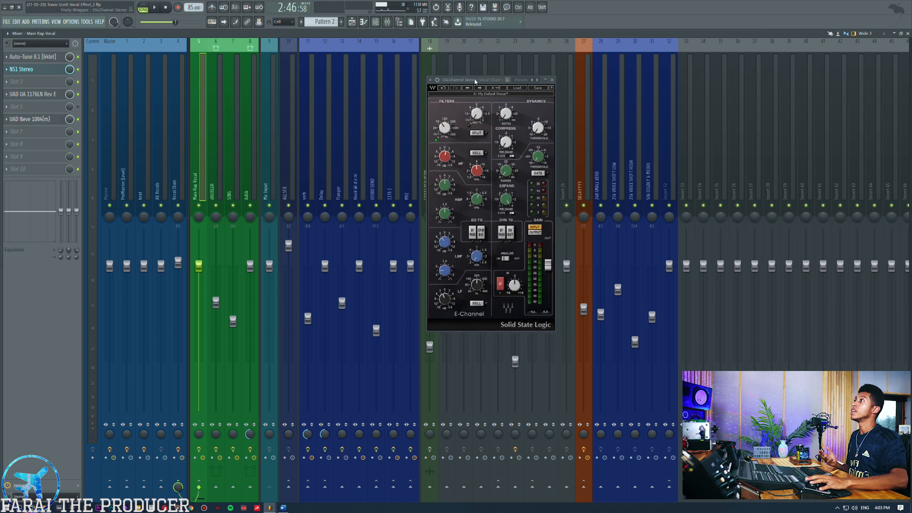
Step: Return to the Vocal Chain track and reposition the SSLChannel Stereo window over the mixer
drag(475, 81, 487, 93)
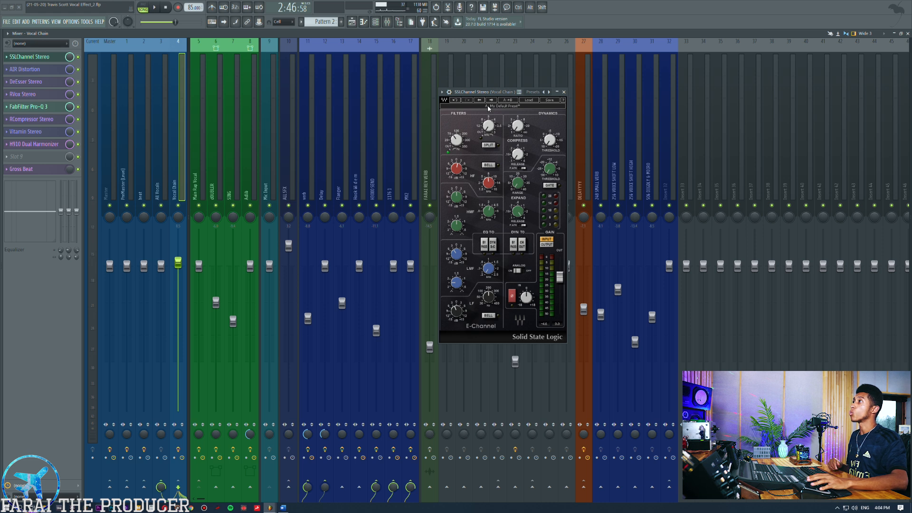
drag(473, 92, 473, 90)
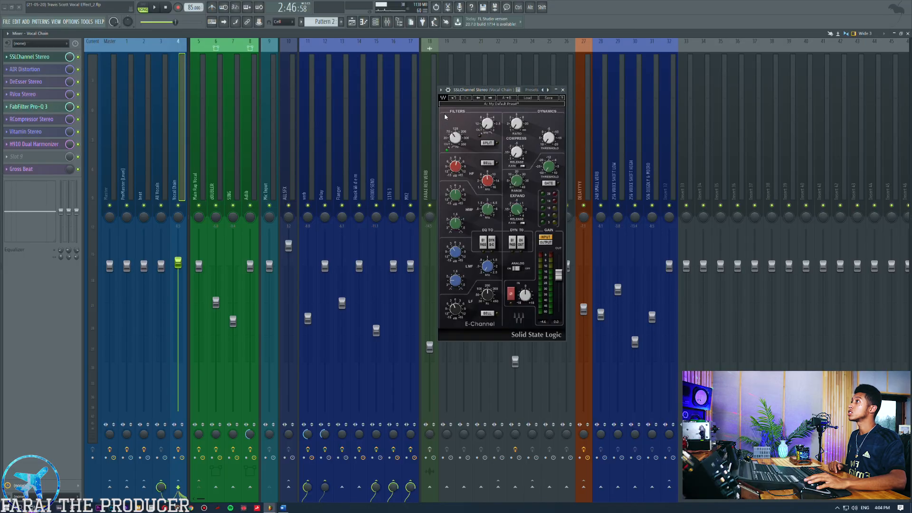
mouse_move(437, 106)
mouse_down()
mouse_move(467, 130)
mouse_move(442, 104)
mouse_up()
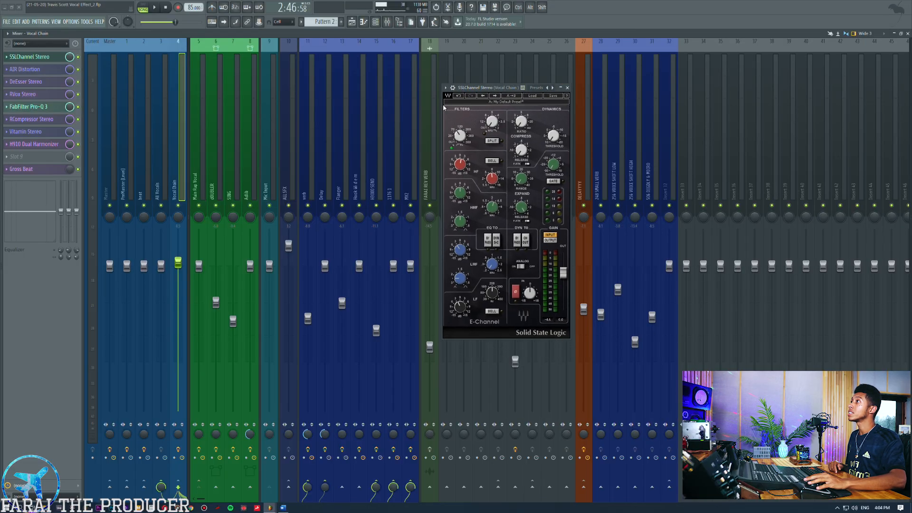
Step: Switch to PluginDoctor and browse the 6th Element (2TB) (D:) drive for a plugin file to load StudioRack Stereo
click(244, 509)
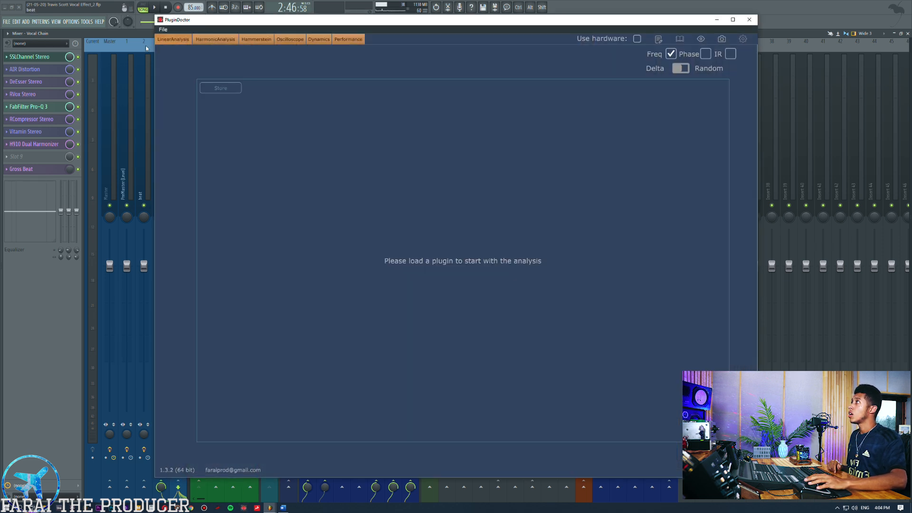
click(163, 30)
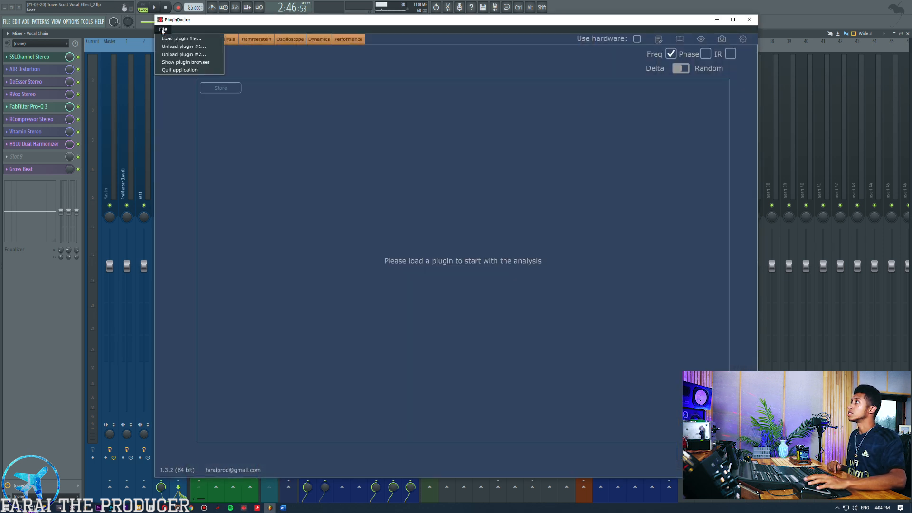
click(175, 40)
drag(453, 204, 455, 341)
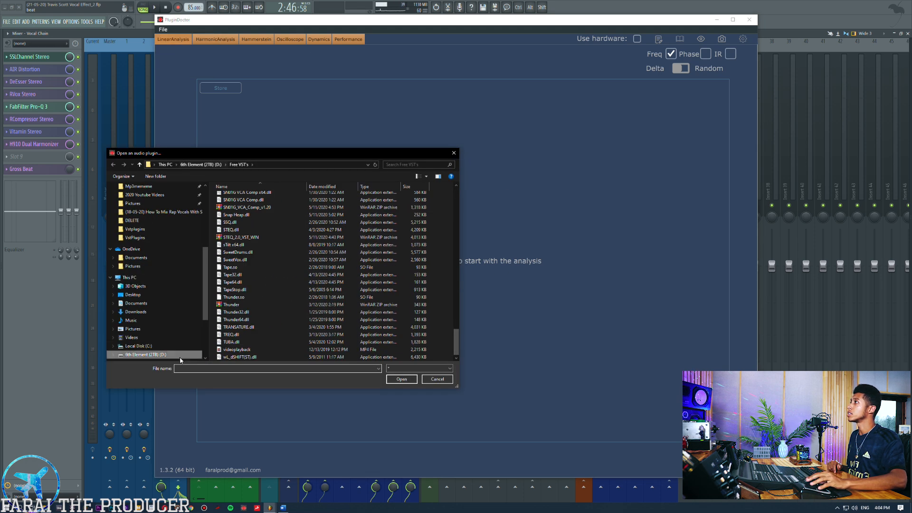
scroll(179, 351, down, 3)
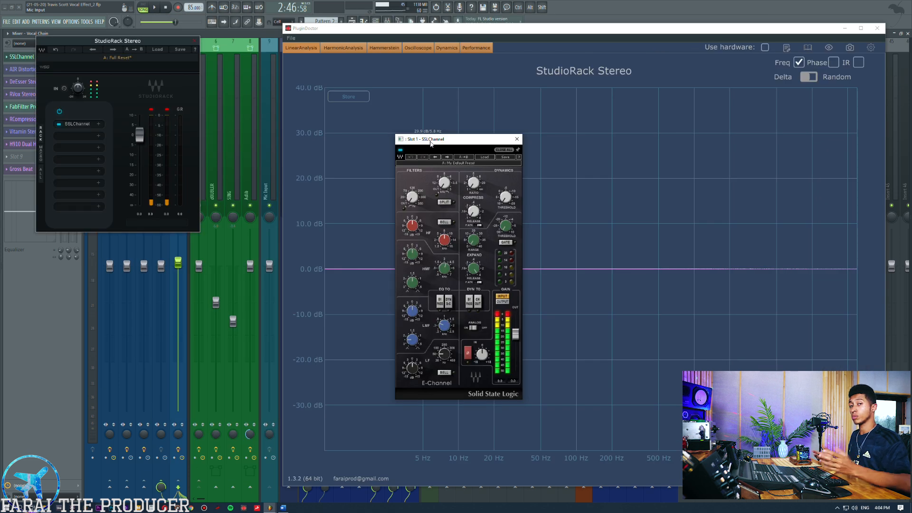
Step: Move the SSLChannel window beside the frequency graph and engage its high-pass filter, settling on a lower cutoff than first dialled in
drag(431, 143, 157, 208)
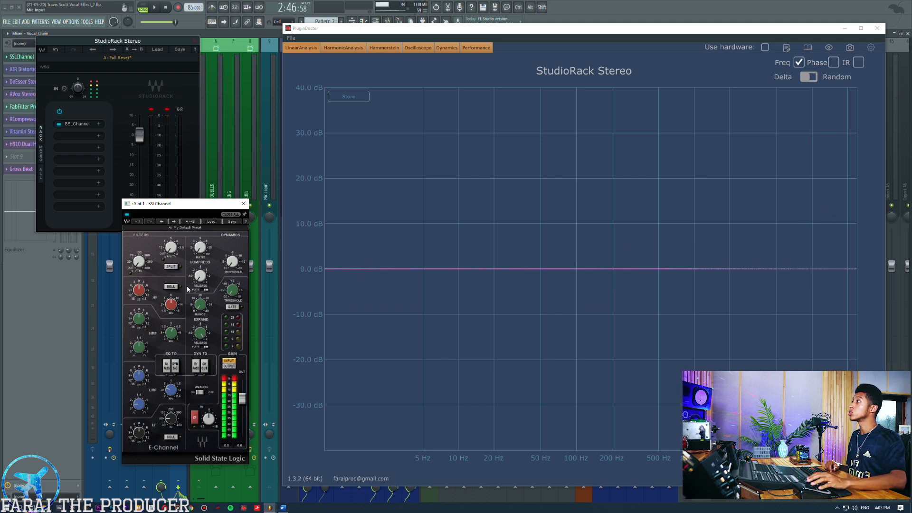
drag(161, 210, 169, 213)
mouse_move(153, 269)
mouse_down()
mouse_move(147, 260)
mouse_move(150, 267)
mouse_up()
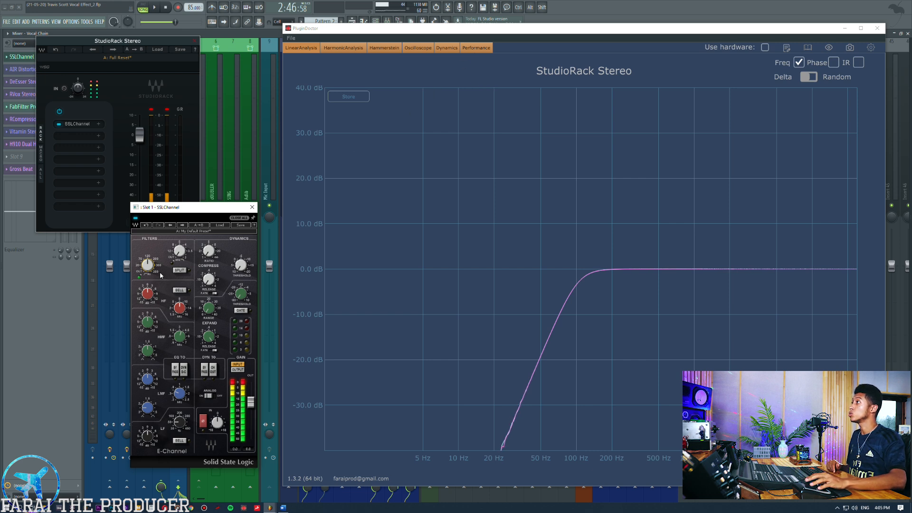
drag(152, 272, 152, 285)
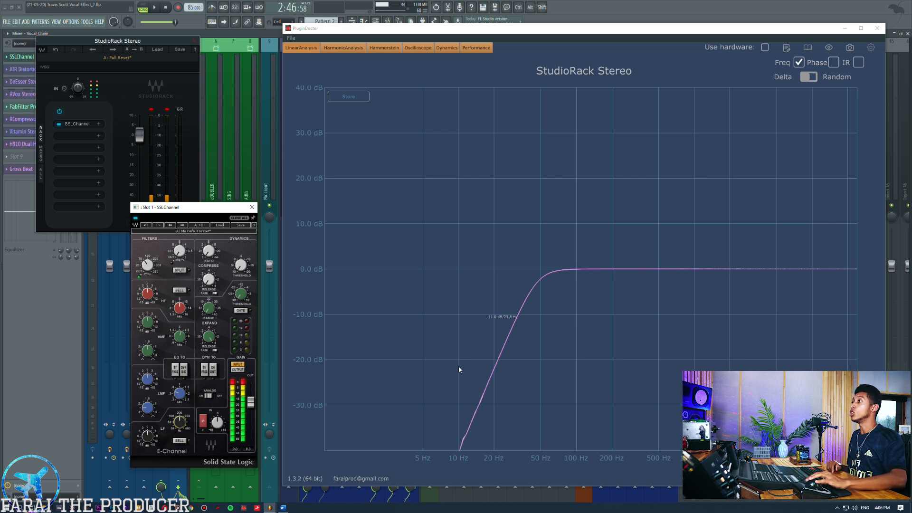
Step: Demonstrate the SSLChannel's LF band with a boost in shelf and bell shape, finishing on a gentle low-shelf cut
drag(148, 435, 148, 423)
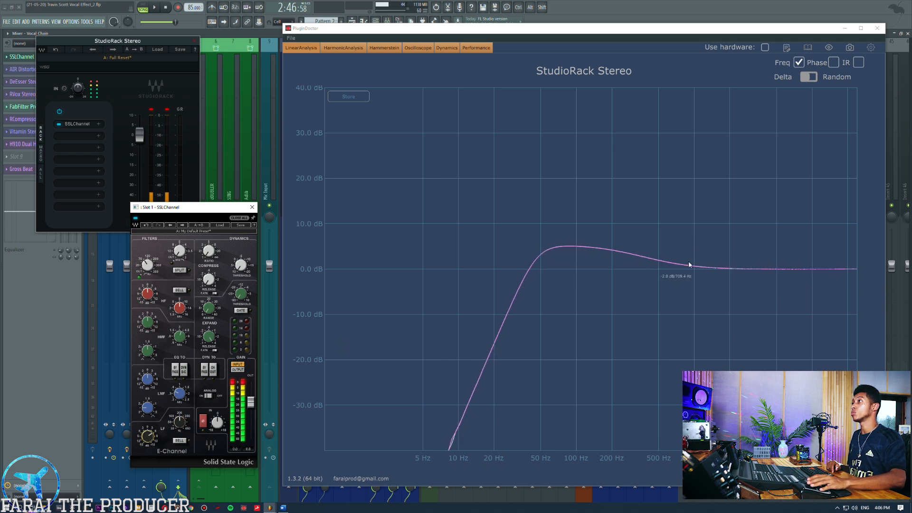
click(180, 441)
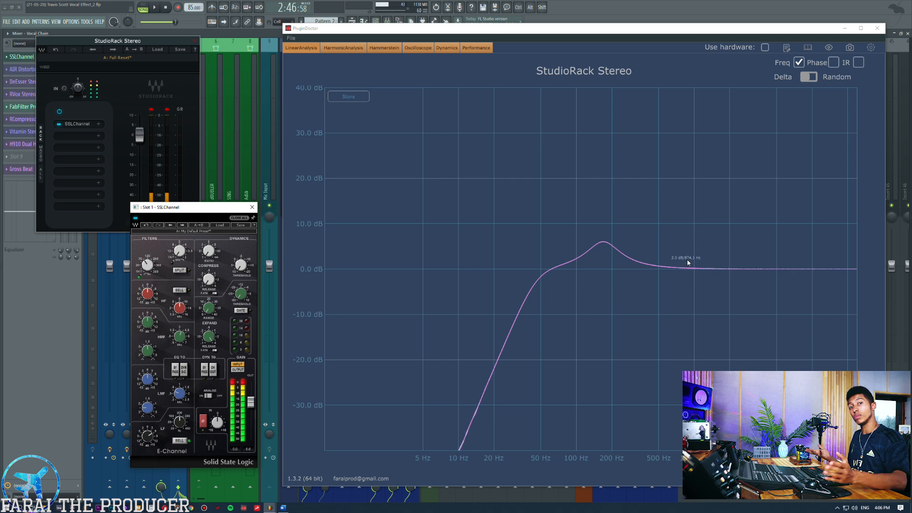
mouse_move(147, 436)
mouse_down()
mouse_move(148, 415)
mouse_move(148, 454)
mouse_move(147, 420)
mouse_move(148, 430)
mouse_up()
click(183, 442)
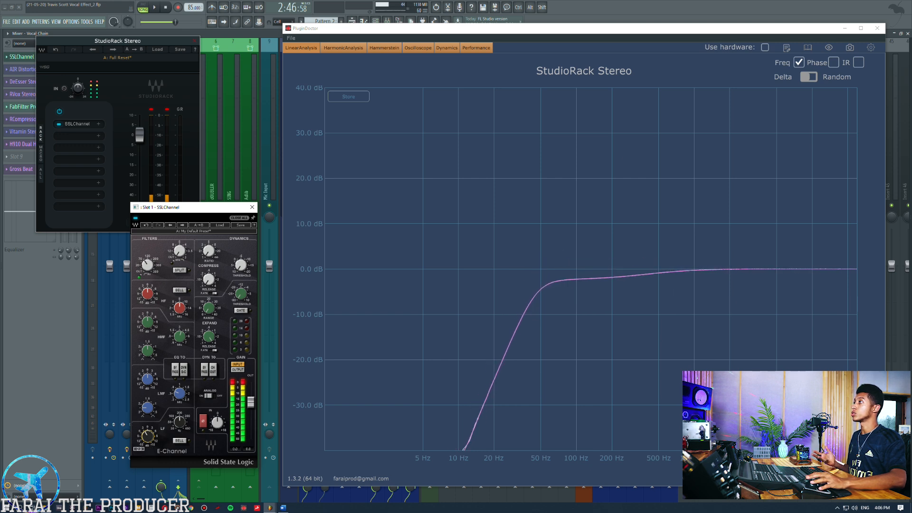
drag(147, 446, 147, 446)
Step: Compare the LF and LMF settings of the Vocal Chain's SSLChannel in FL Studio with the copy in PluginDoctor, repositioning both plugin windows
click(242, 95)
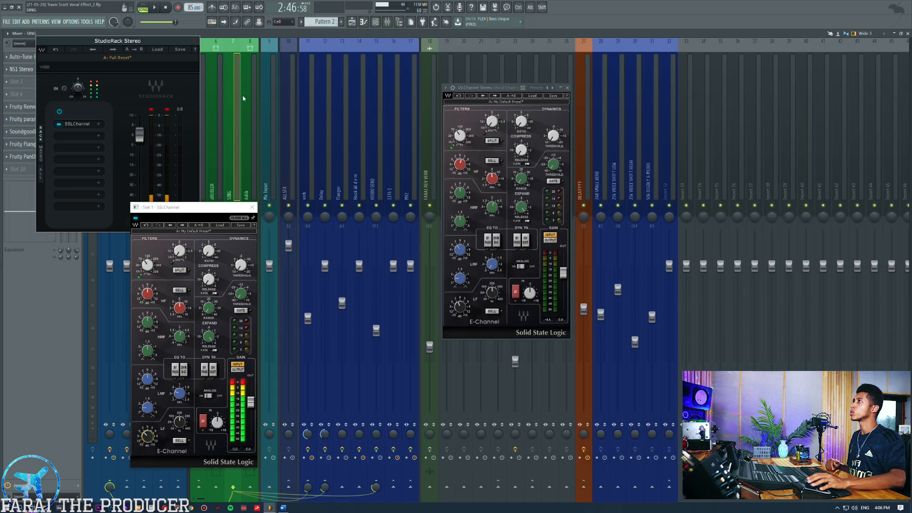
drag(503, 89, 433, 102)
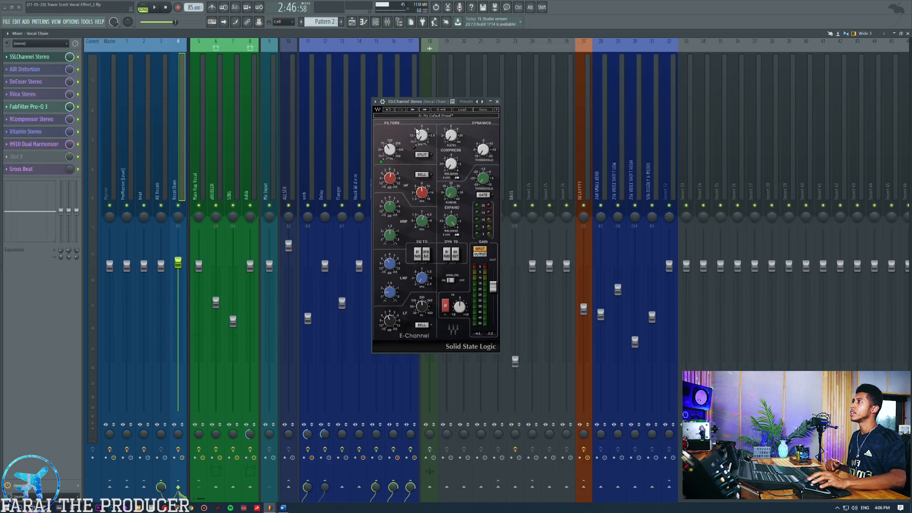
click(390, 319)
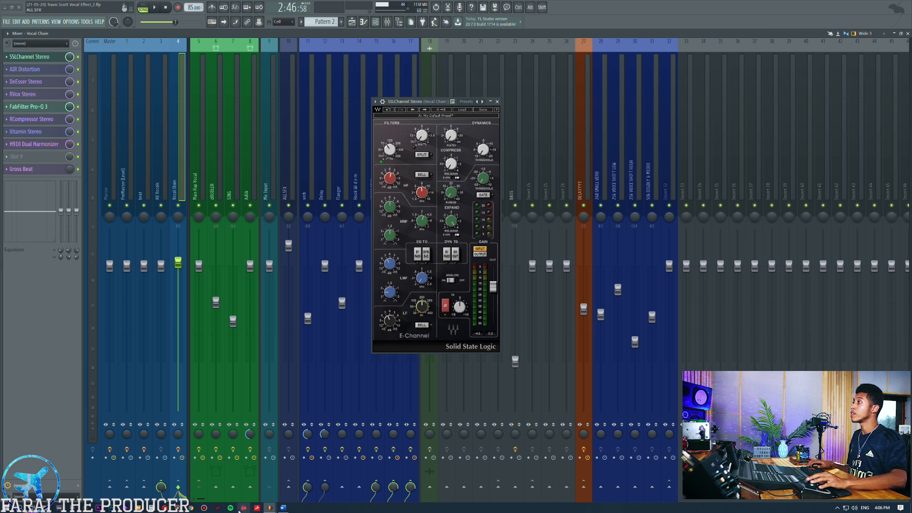
key(alt+Tab)
key(alt+Tab)
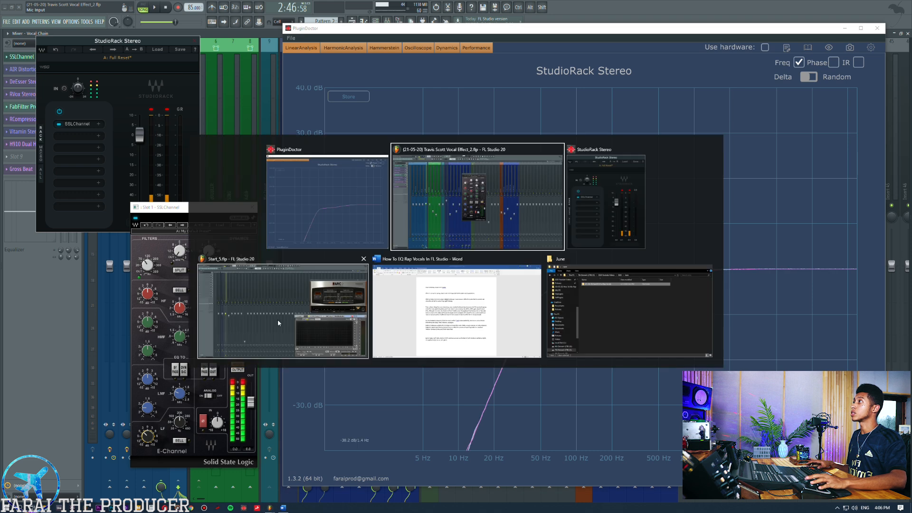
drag(159, 206, 176, 207)
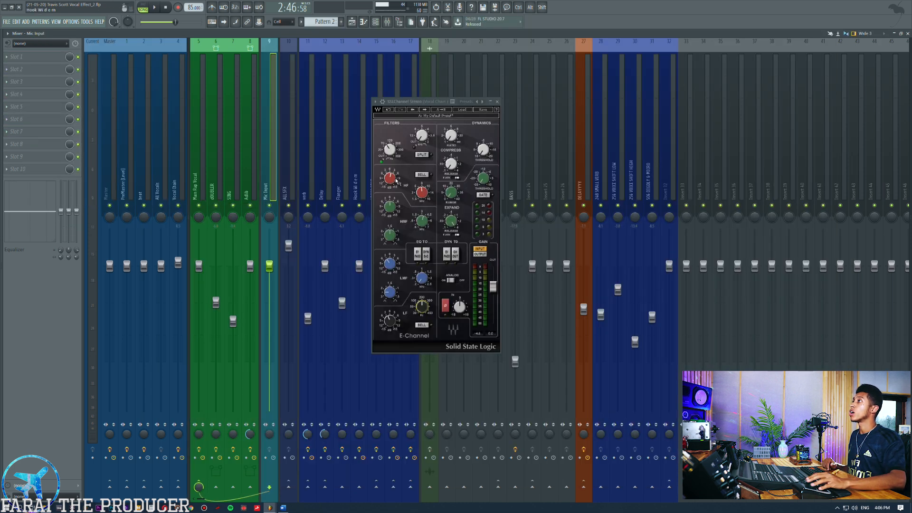
click(377, 253)
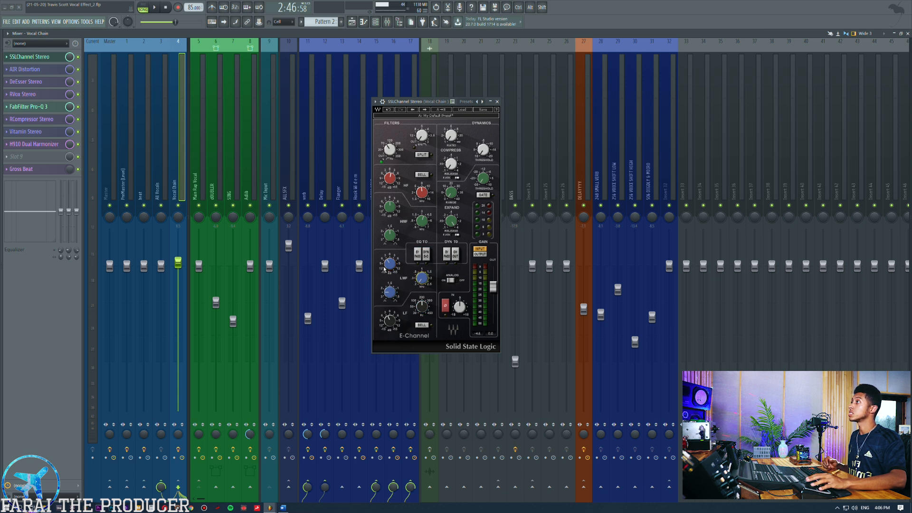
Step: Switch back to PluginDoctor and cut the gain of the SSLChannel's LMF band
key(alt+Tab)
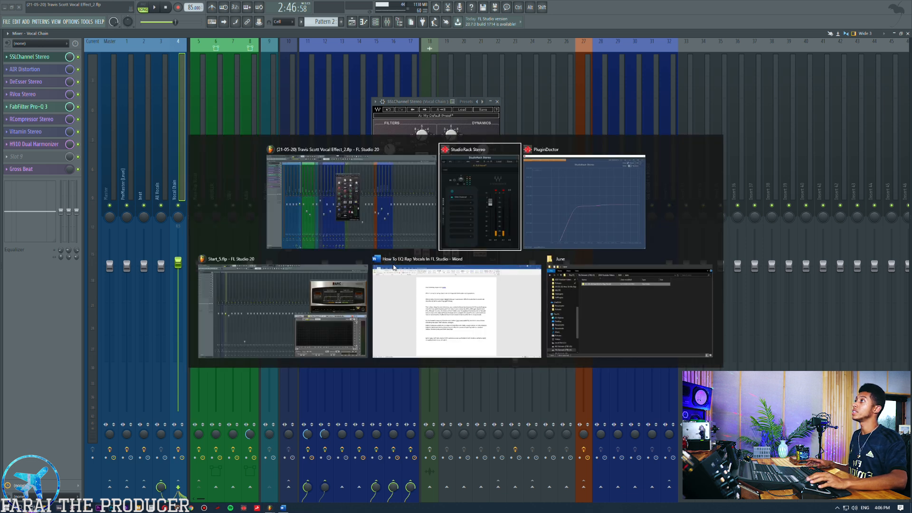
key(alt+Tab)
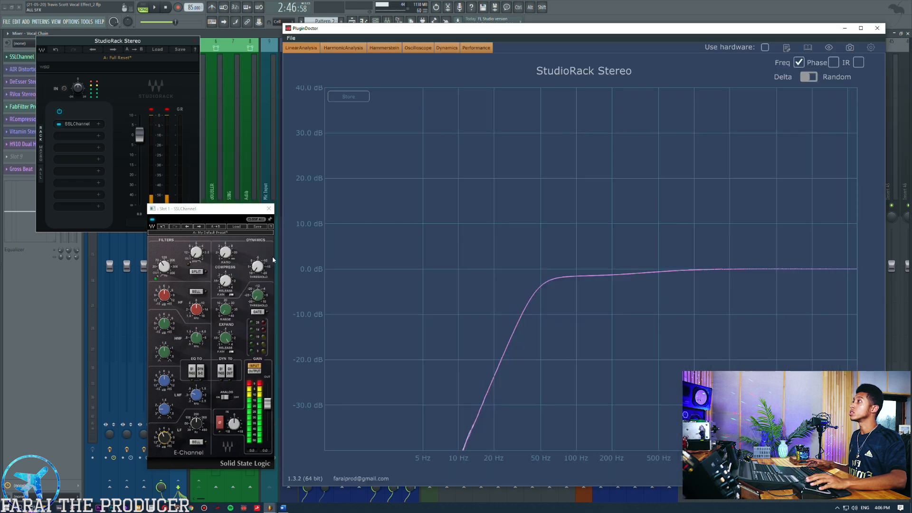
click(167, 379)
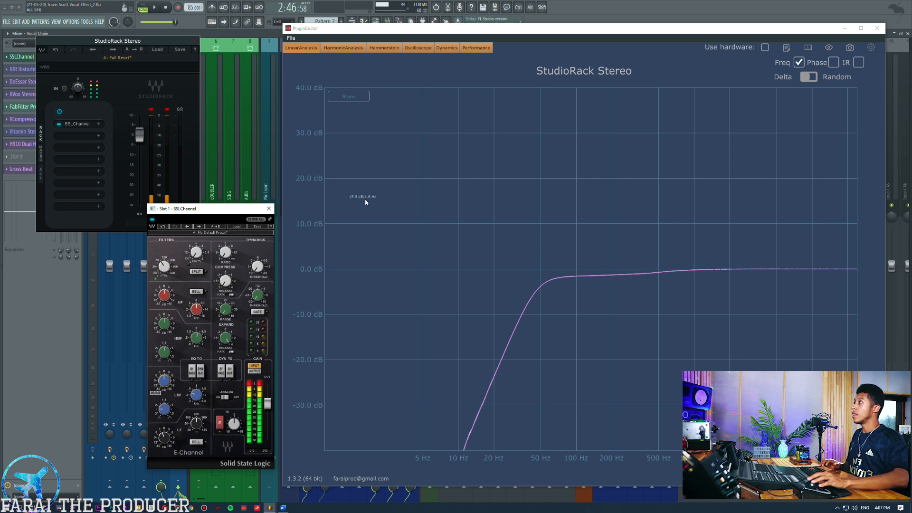
click(197, 396)
click(162, 379)
drag(163, 380, 164, 390)
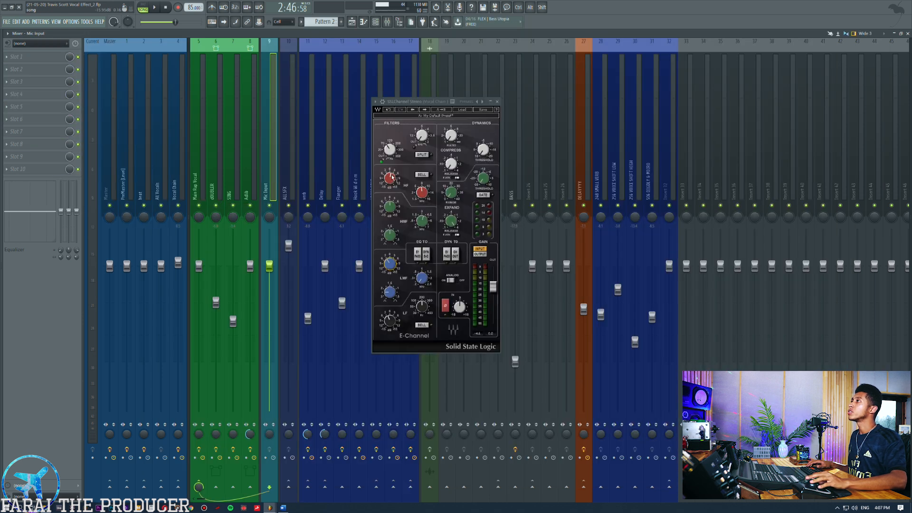
Step: Boost the SSLChannel's HF band slightly in PluginDoctor, and close the analyser
key(alt+Tab)
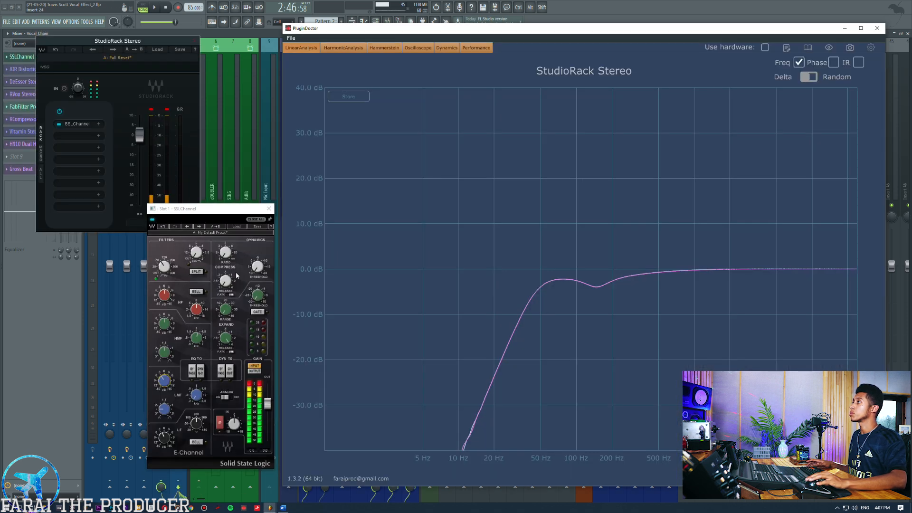
click(164, 296)
key(Return)
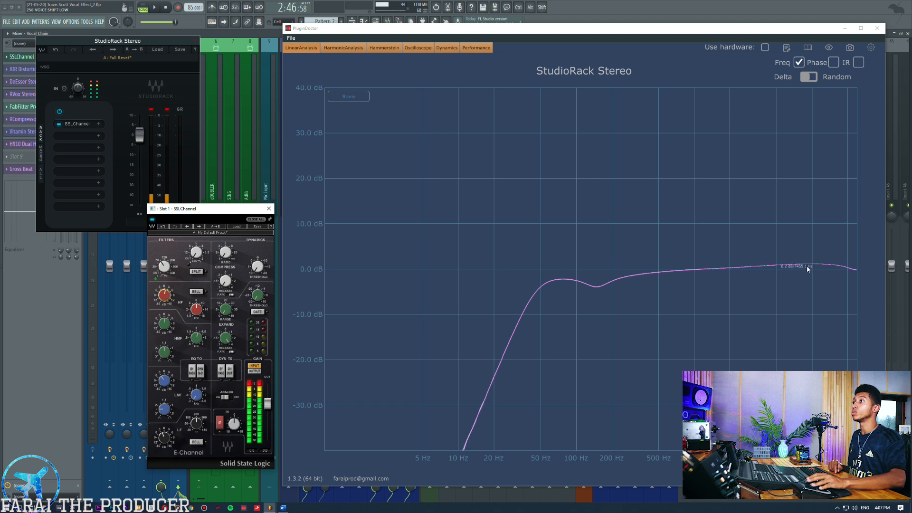
mouse_move(165, 295)
mouse_down()
mouse_move(165, 285)
mouse_move(165, 299)
mouse_up()
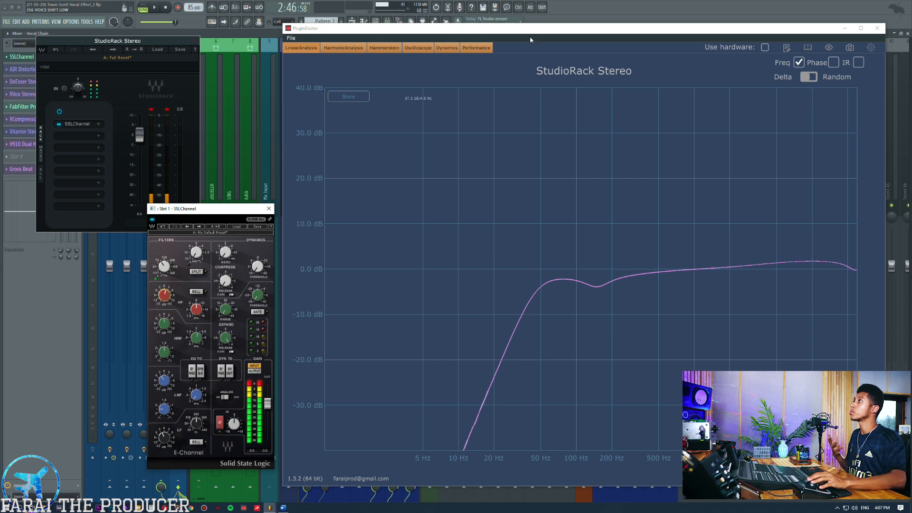
click(876, 29)
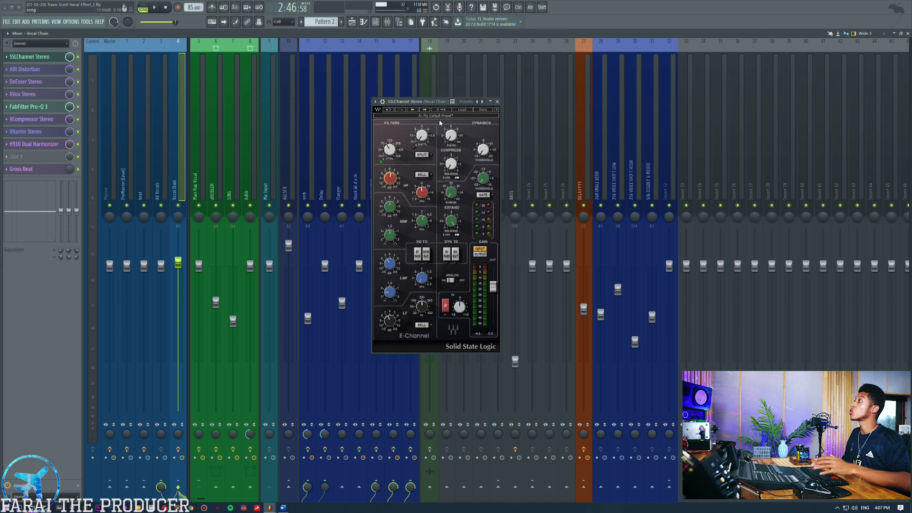
Step: Open FabFilter Pro-Q 3 on the Vocal Chain track and close the SSLChannel window
mouse_move(407, 102)
mouse_down()
mouse_move(399, 108)
mouse_move(419, 96)
mouse_up()
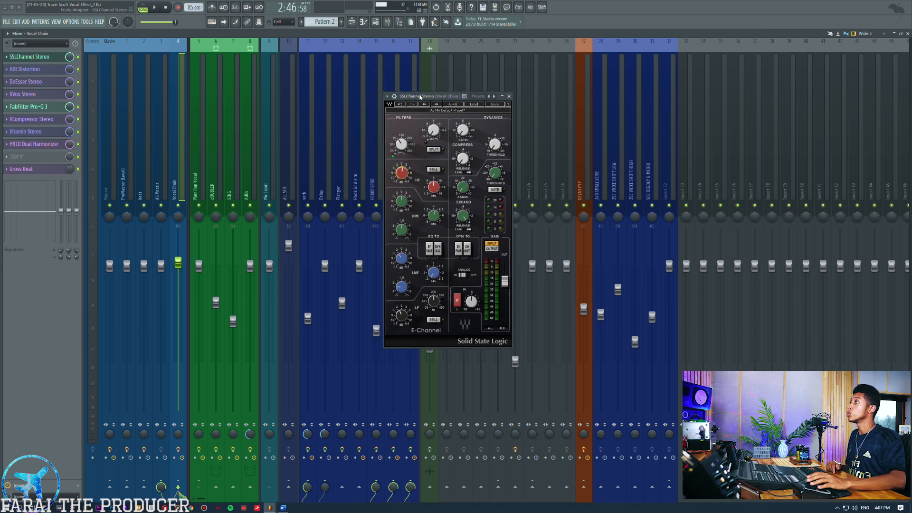
click(46, 110)
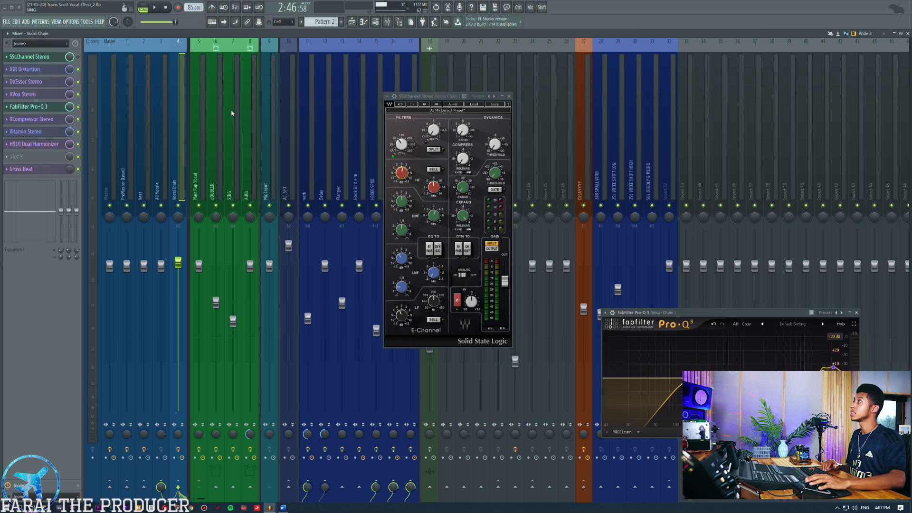
click(351, 22)
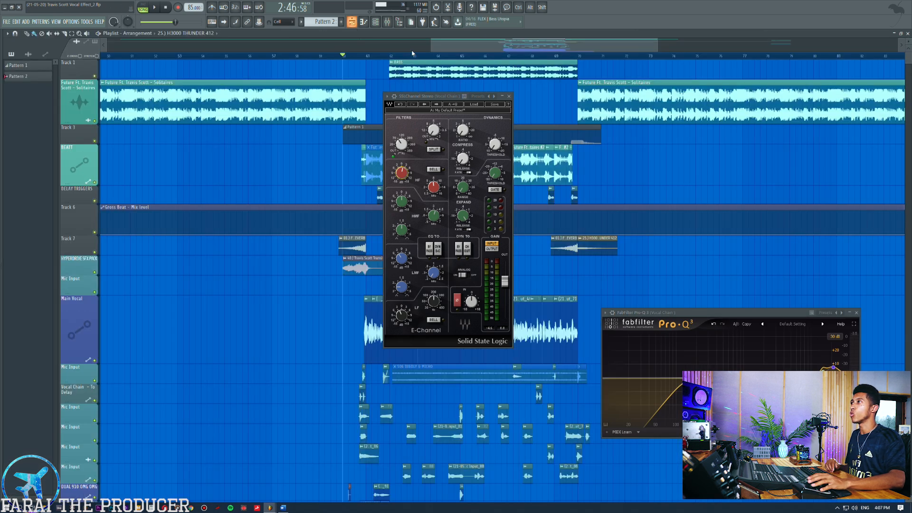
click(508, 96)
Step: Place the playlist's song position at 2:48:00, play the section while watching the mixer levels, and stop playback
click(387, 22)
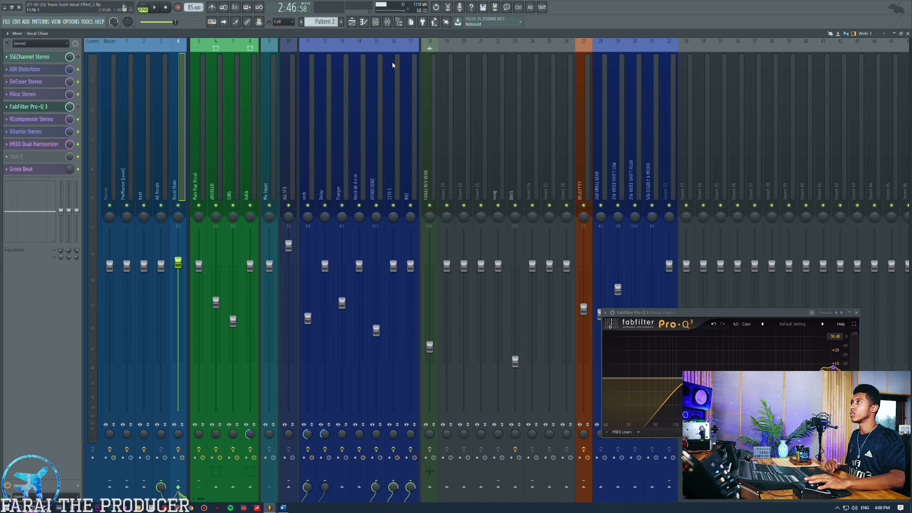
click(351, 22)
click(358, 56)
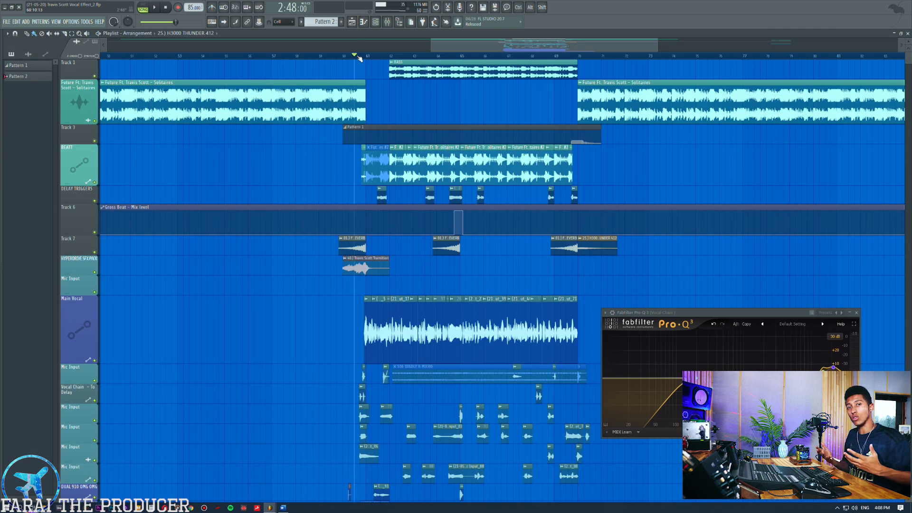
key(space)
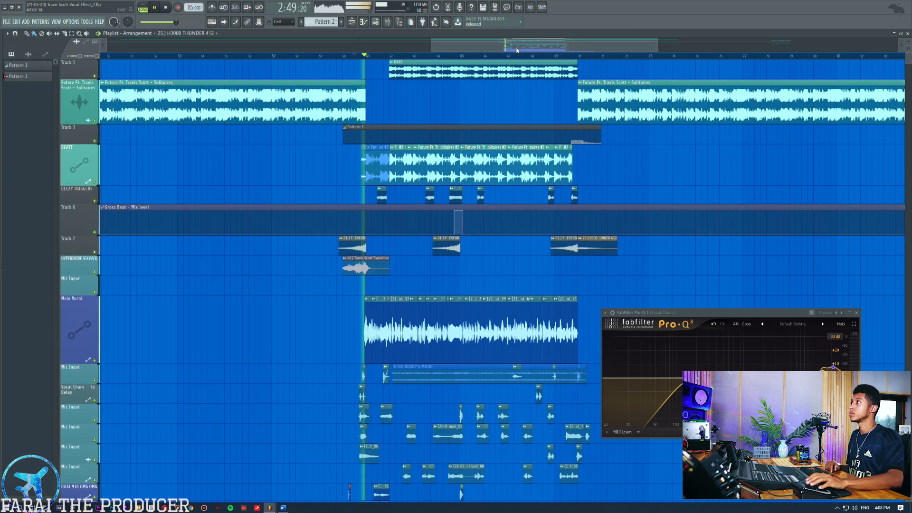
click(387, 21)
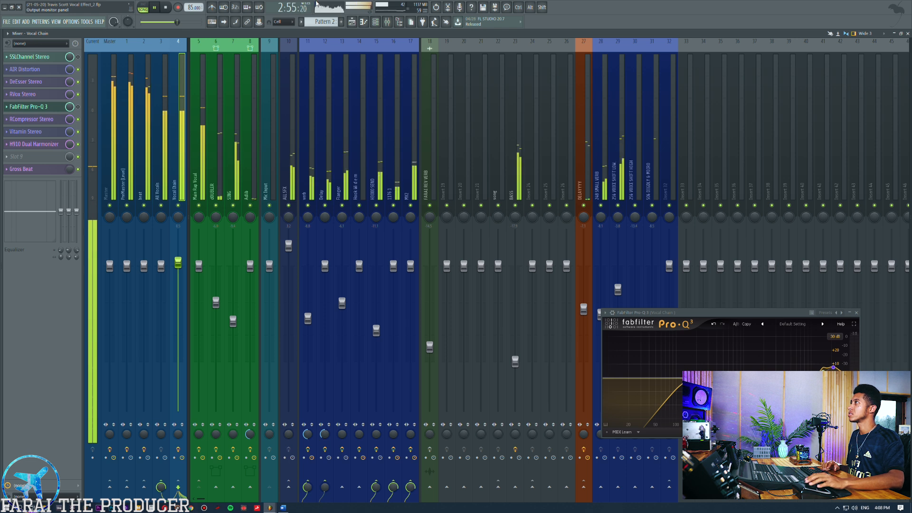
key(space)
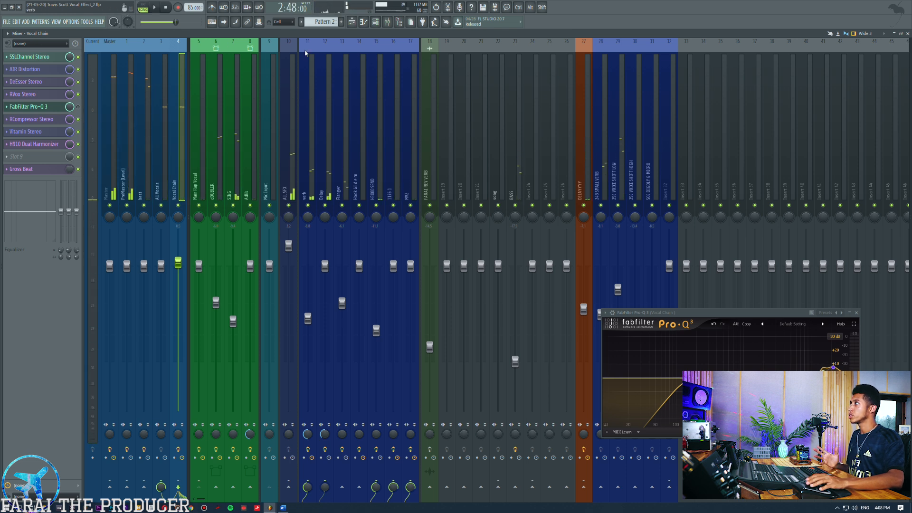
Step: Reopen the Vocal Chain's SSLChannel, audition the section with it in view, and close its window
click(38, 56)
key(space)
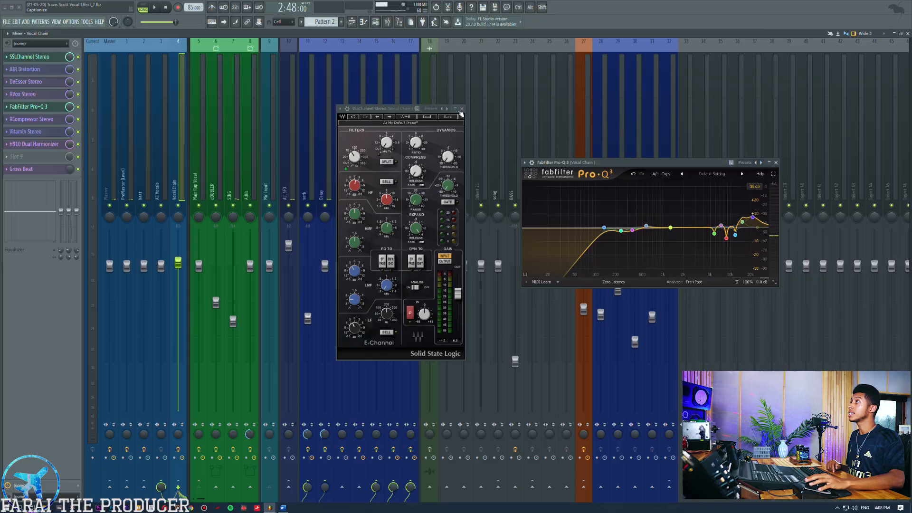
click(461, 109)
Step: Move the FabFilter Pro-Q 3 window to the middle of the mixer and enlarge its interface
drag(570, 163, 418, 138)
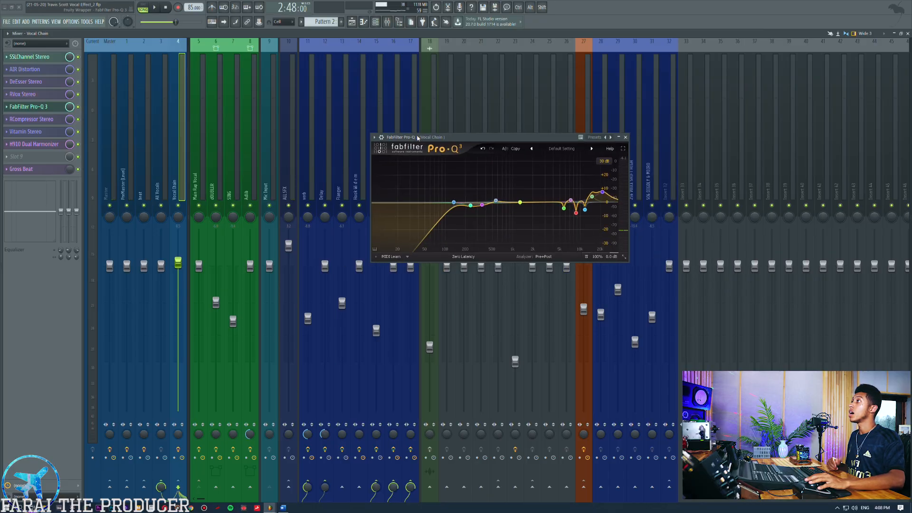
click(624, 257)
click(638, 289)
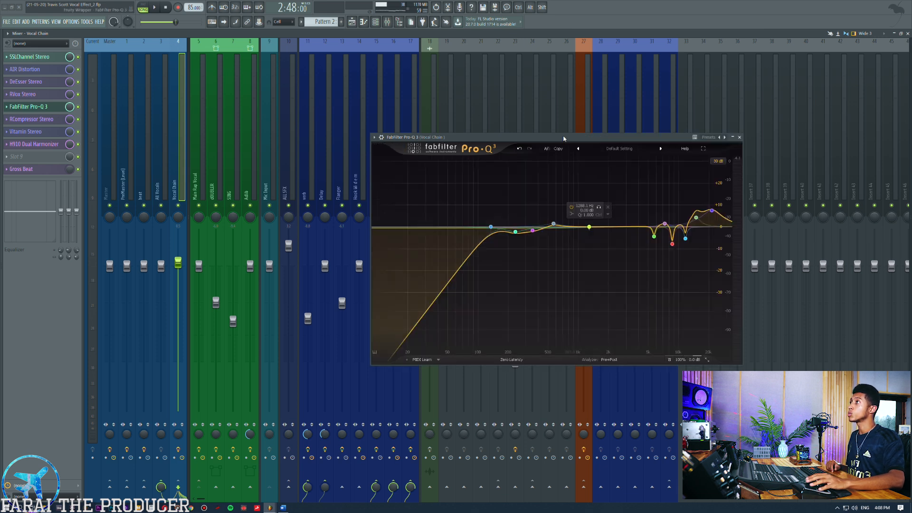
Step: Set the FabFilter Pro-Q 3 interface size to Extra Large and reposition its window over the middle of the mixer
click(563, 300)
click(576, 341)
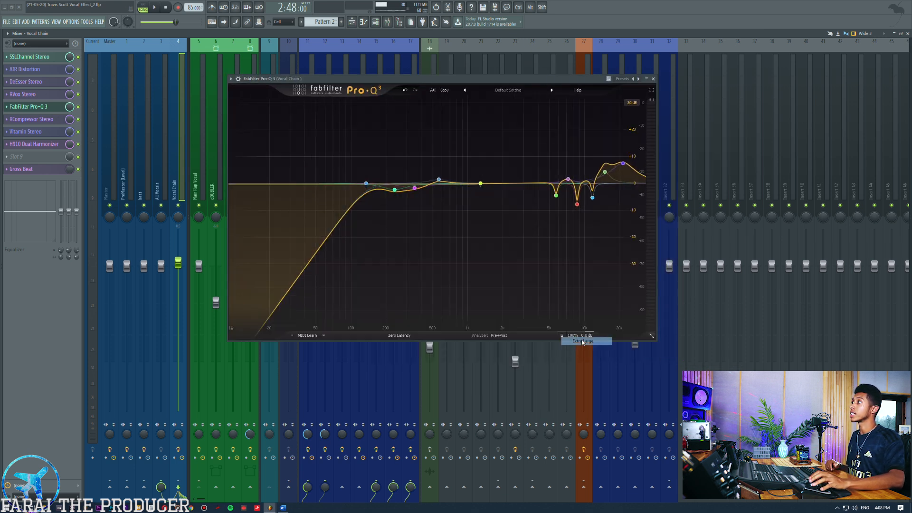
drag(457, 80, 509, 113)
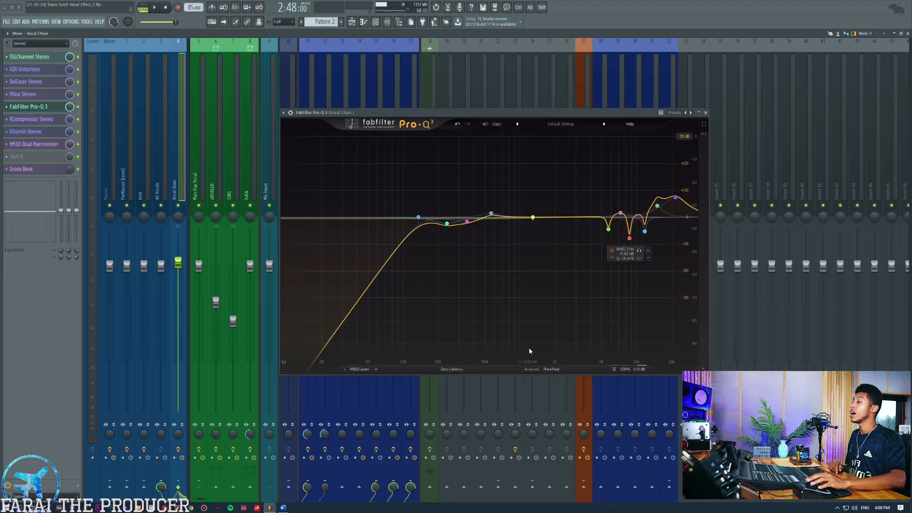
drag(473, 114, 464, 112)
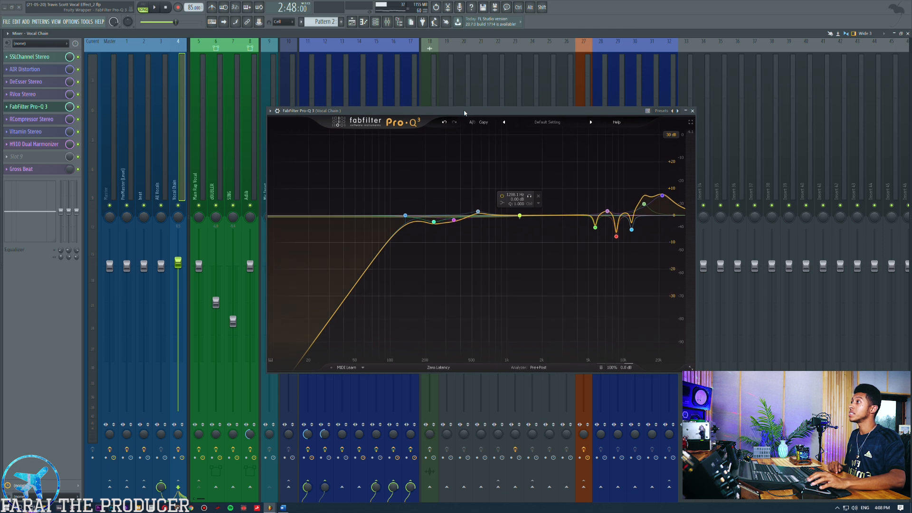
Step: Review the Pro-Q 3 processing mode options without changing the mode, and inspect the low-mid bands of the EQ curve
click(438, 367)
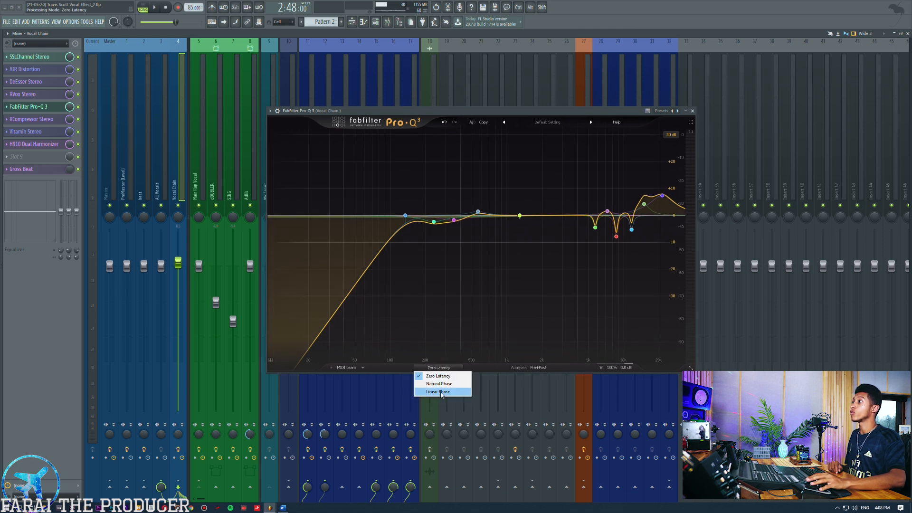
click(401, 366)
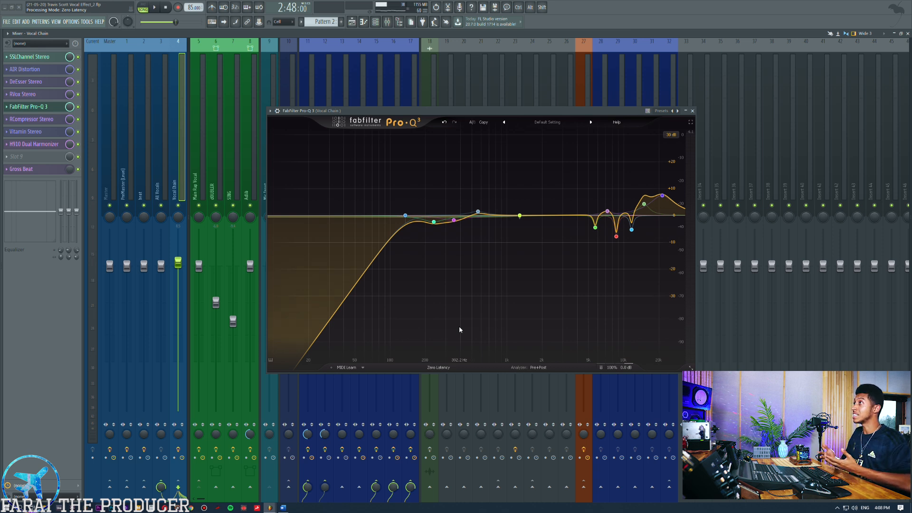
mouse_move(476, 217)
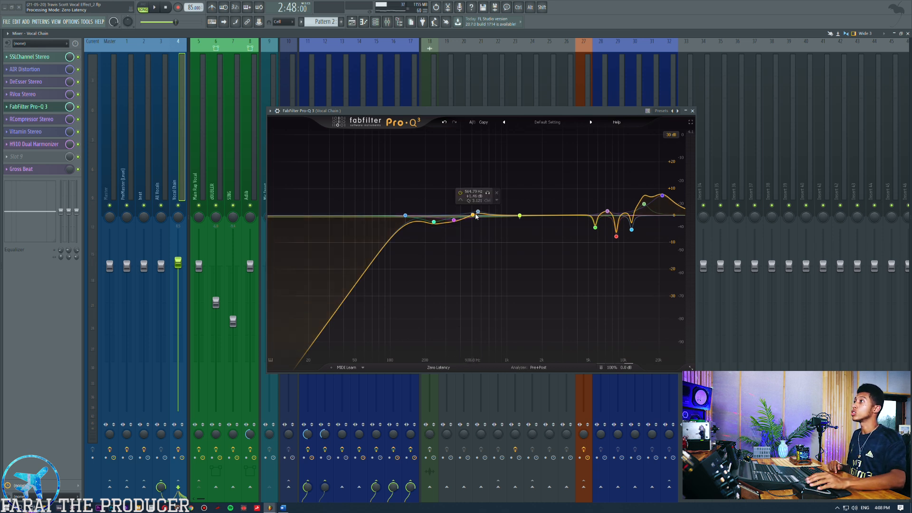
mouse_move(434, 223)
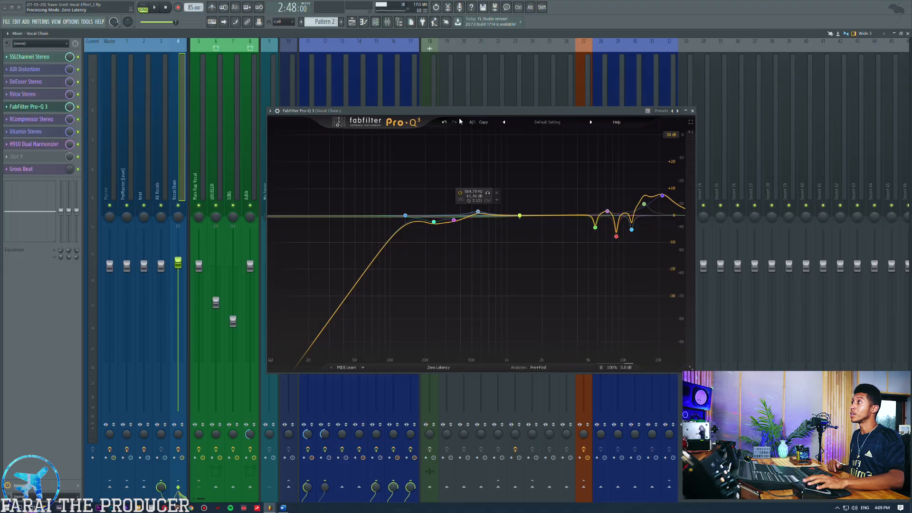
Step: Reposition the Pro-Q 3 window, select the green low-mid bell band, and briefly open and close RVox Stereo
drag(456, 113, 483, 104)
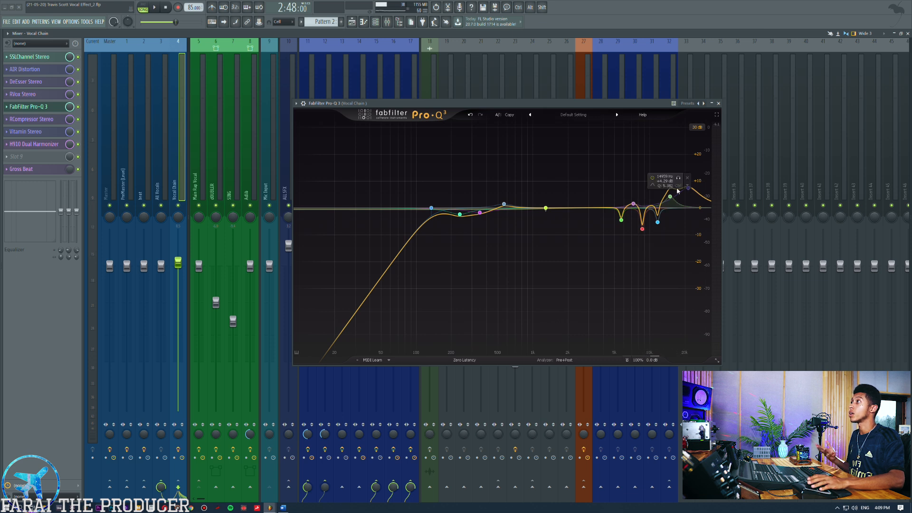
click(459, 215)
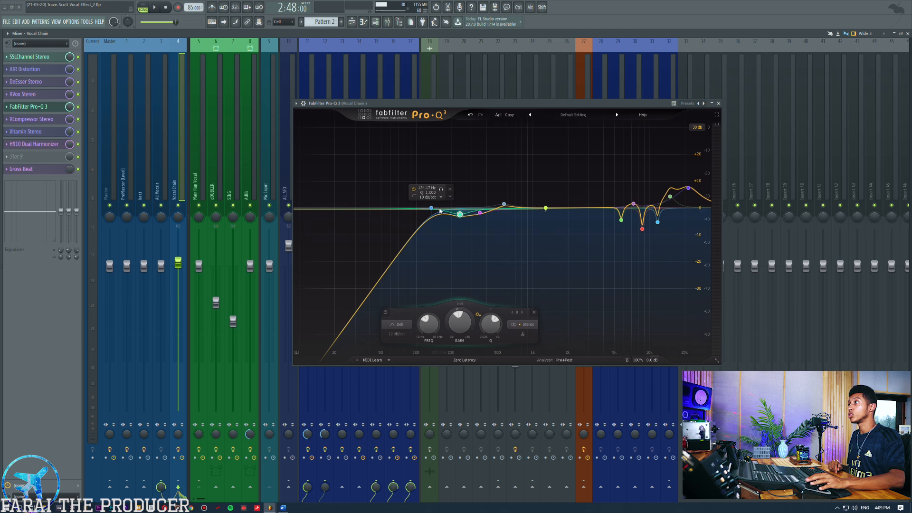
click(32, 94)
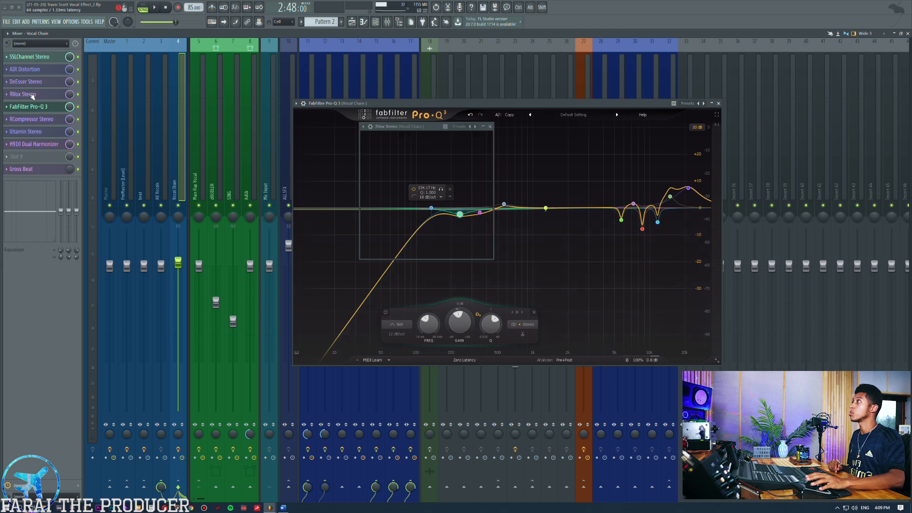
click(32, 94)
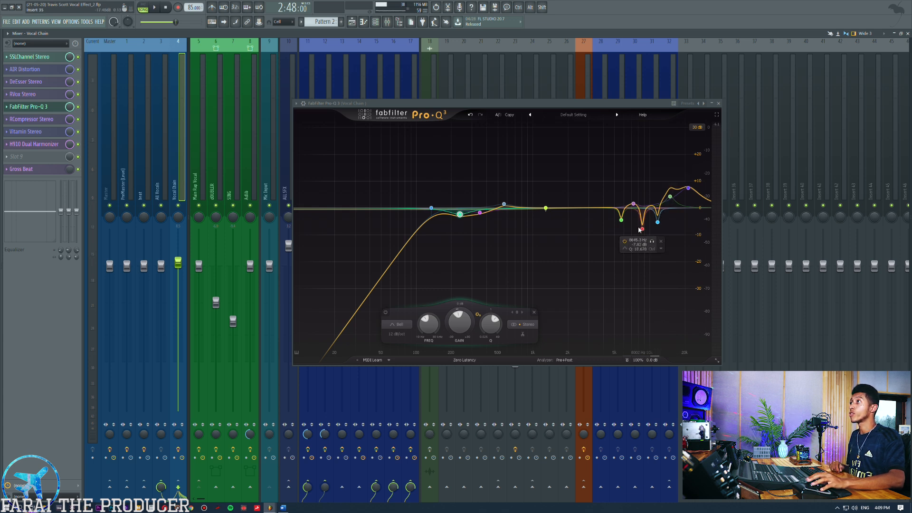
Step: Try a narrow bell cut of about -9.8 dB near 3.7 kHz with a Q of 40, and delete that band
drag(588, 208, 600, 239)
scroll(590, 200, up, 10)
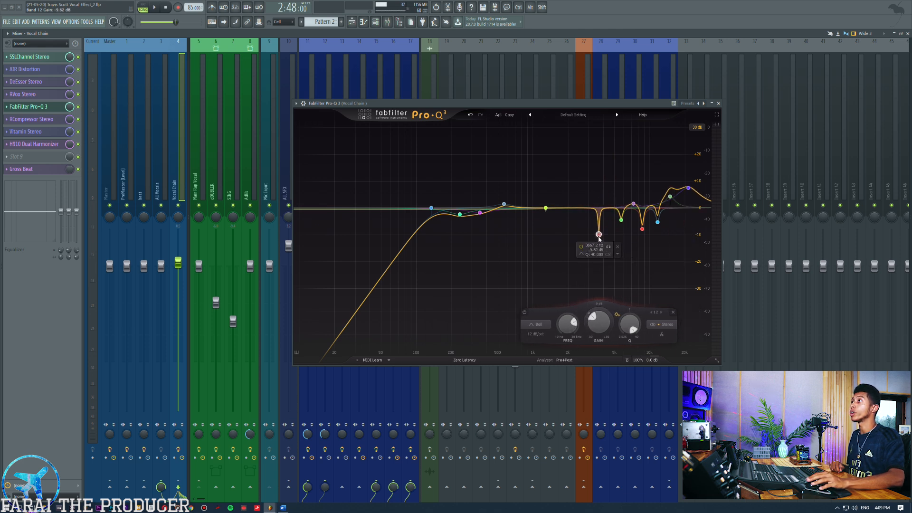
click(617, 246)
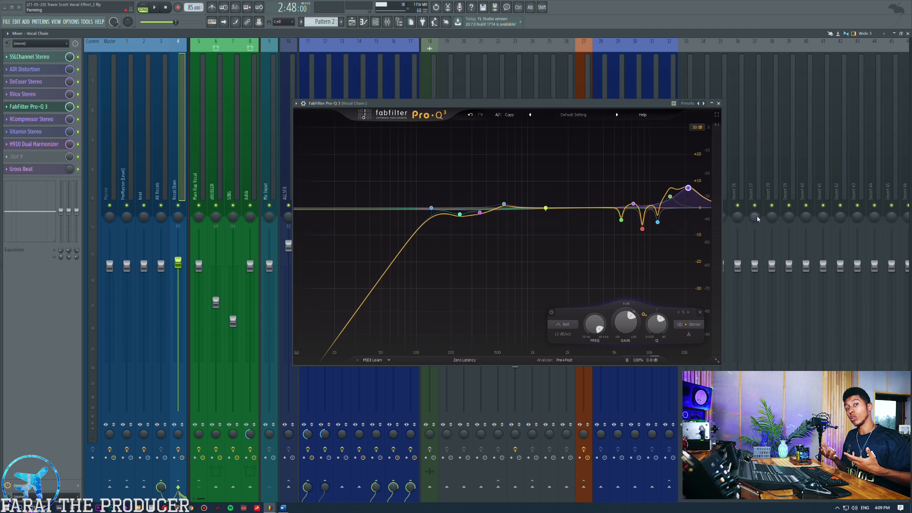
Step: Inspect the high-frequency bands in Pro-Q 3, move its window aside, and briefly check the Vocal Chain's DeEsser Stereo
mouse_move(657, 222)
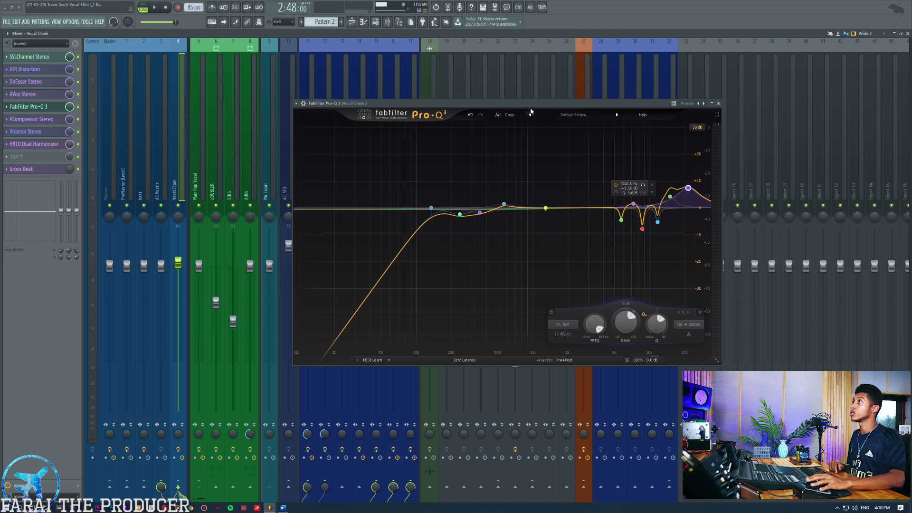
drag(530, 107, 510, 104)
click(29, 82)
click(29, 87)
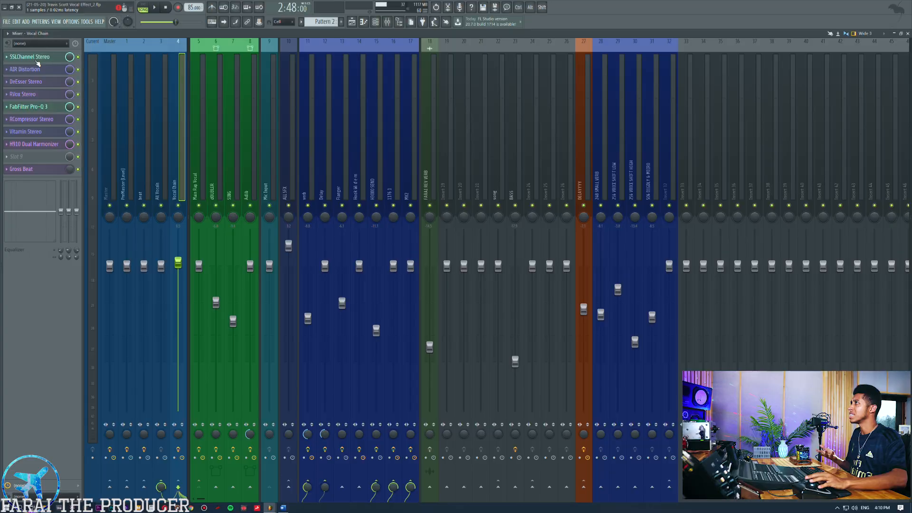
Step: Briefly check the Vocal Chain's SSLChannel Stereo and select the Main Rap Vocal track to view its effect slots
click(36, 60)
click(36, 60)
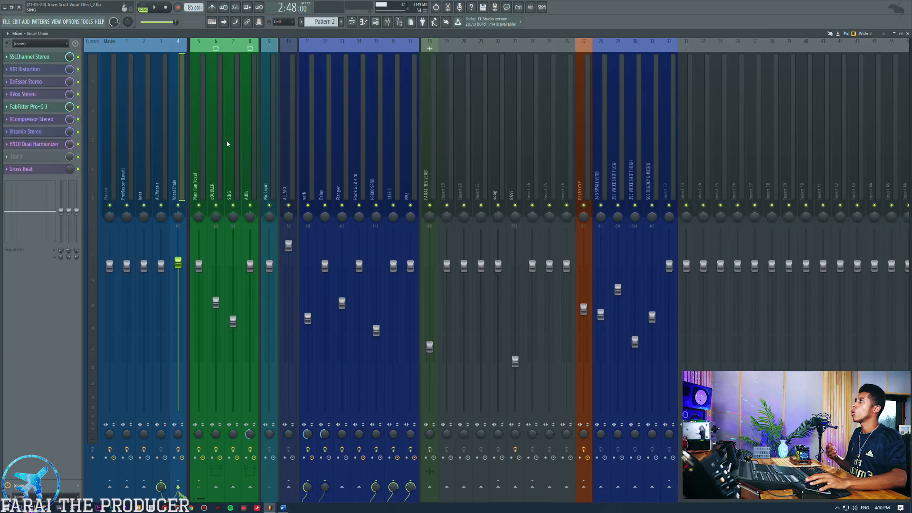
click(199, 143)
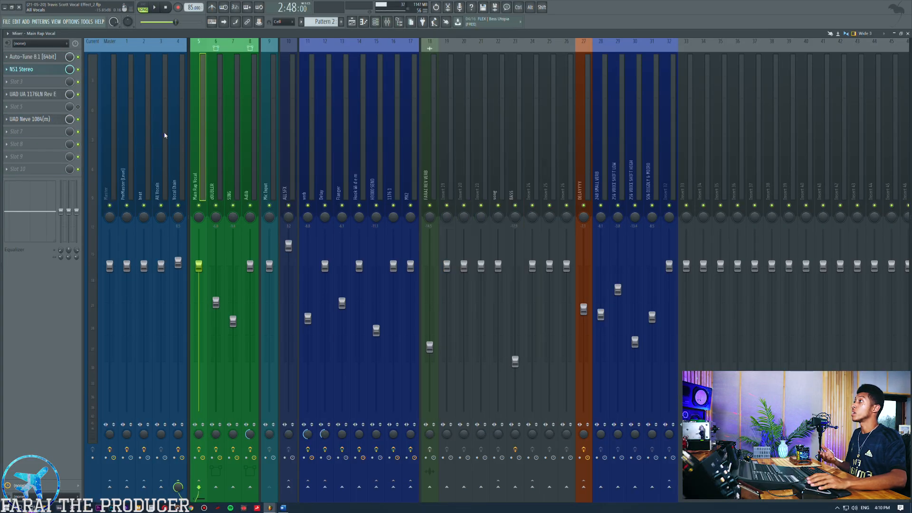